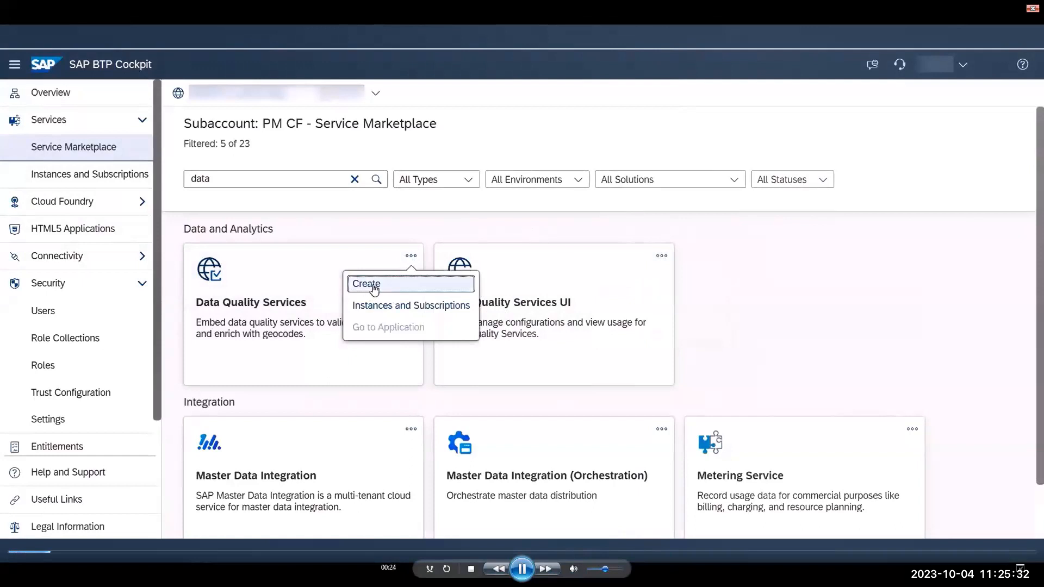
# - Create a Data Quality Services instance named demo with the standard plan, Cloud Foundry runtime and space1
pyautogui.click(374, 289)
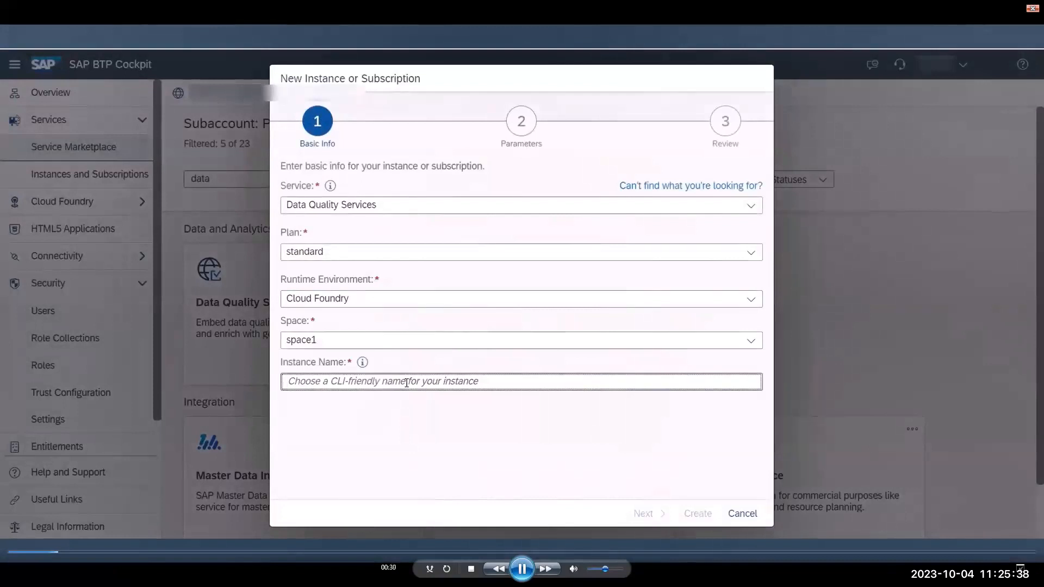
pyautogui.write('demo')
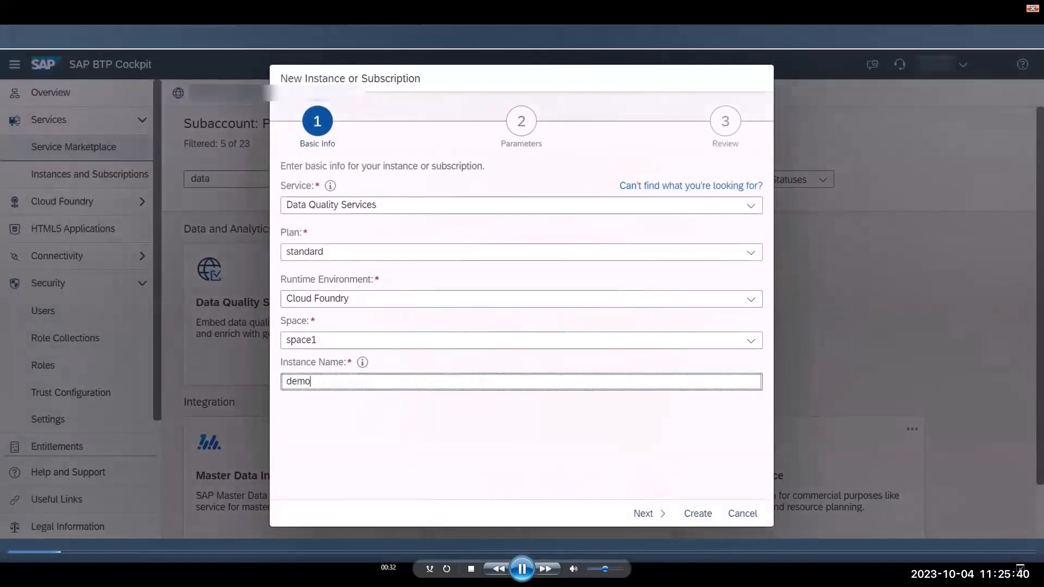
pyautogui.click(645, 515)
pyautogui.click(521, 568)
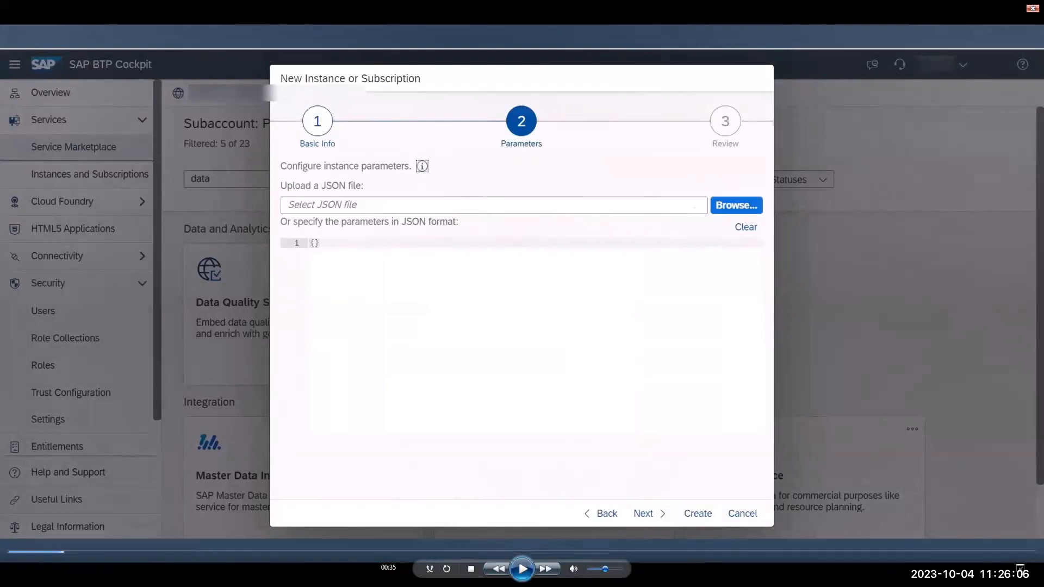
pyautogui.click(523, 569)
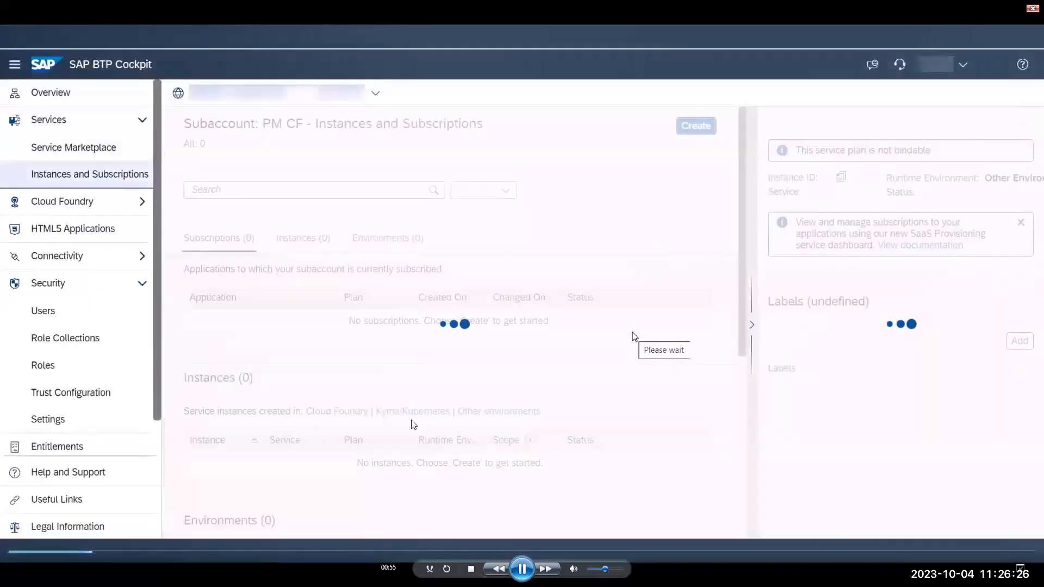
pyautogui.click(522, 569)
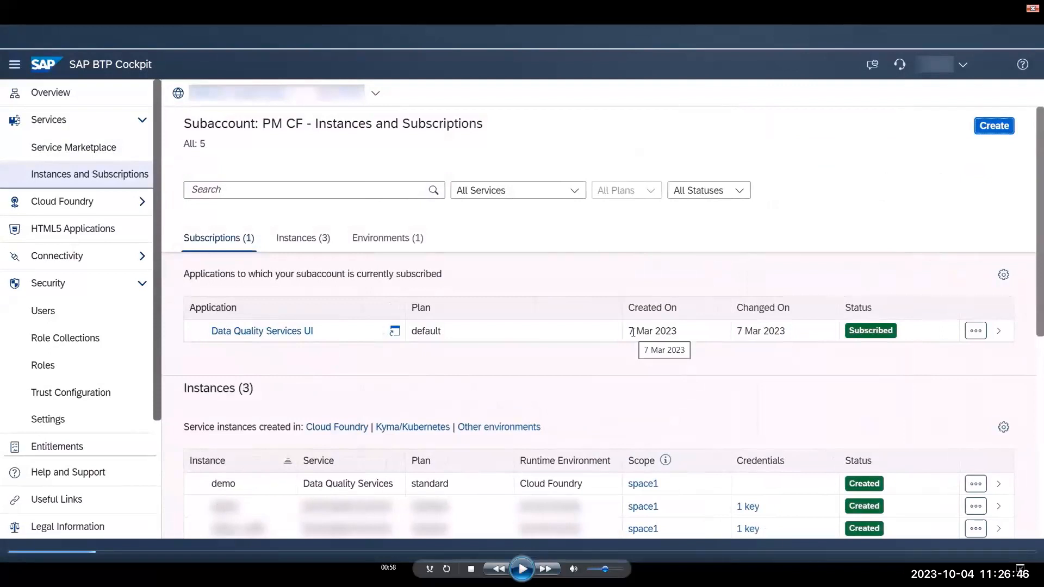
# - Create service key key1 for the demo instance, supplying the certificate binding parameters as JSON
pyautogui.click(522, 570)
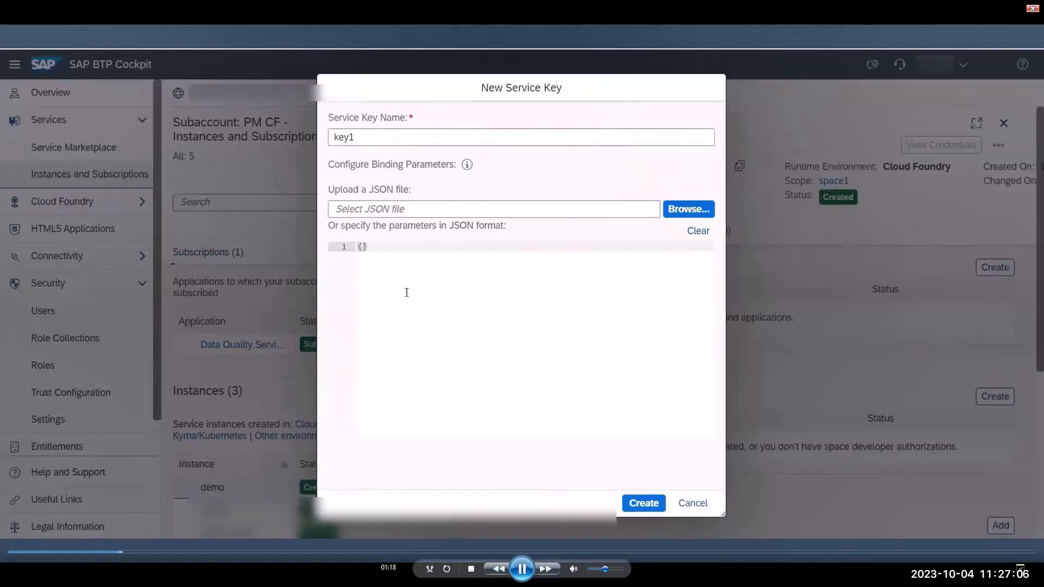
pyautogui.click(522, 569)
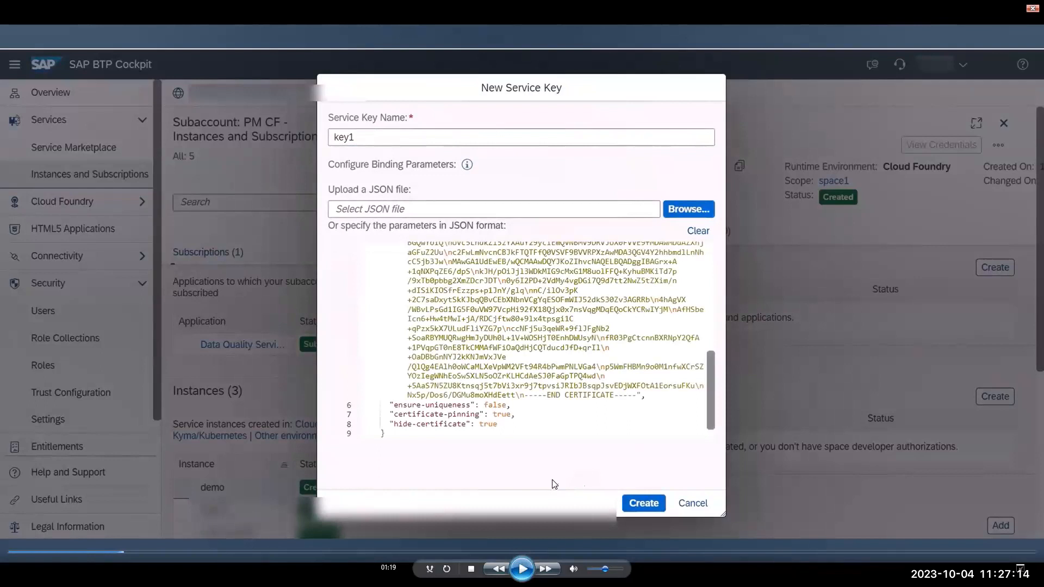
pyautogui.click(650, 506)
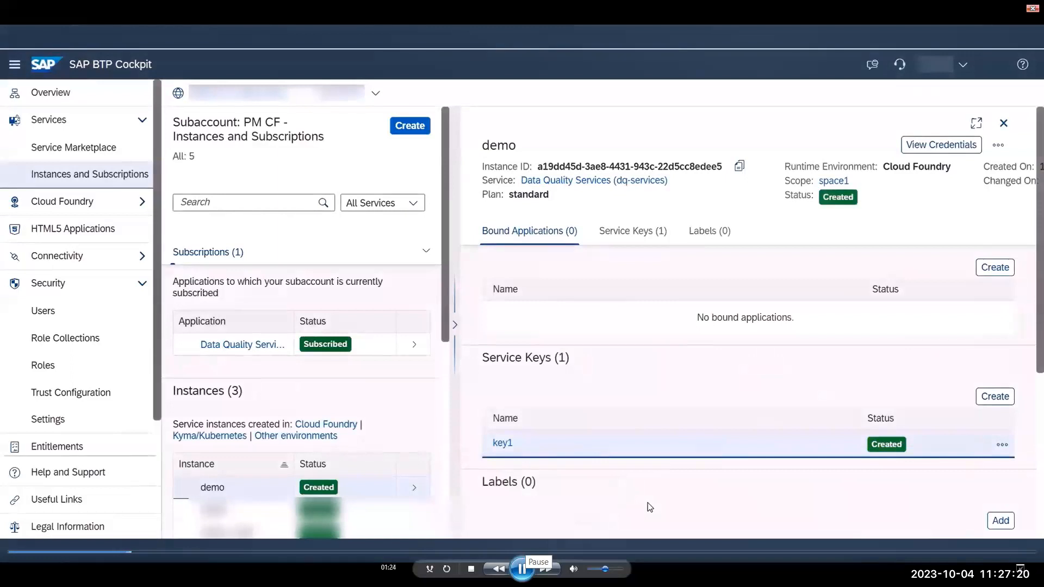
pyautogui.click(522, 569)
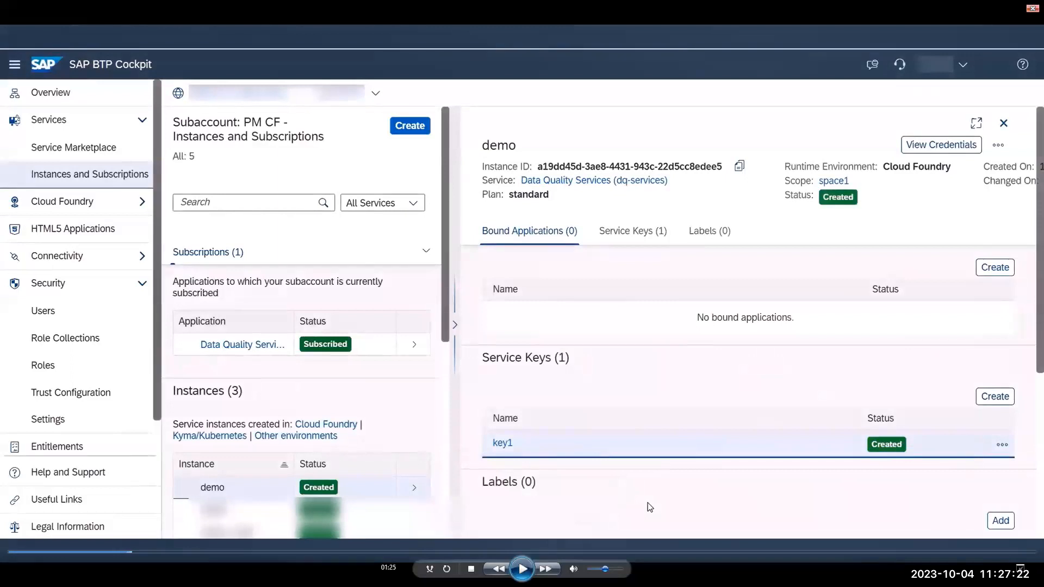
# - View the credentials of service key key1 for the demo instance as a form
pyautogui.press('space')
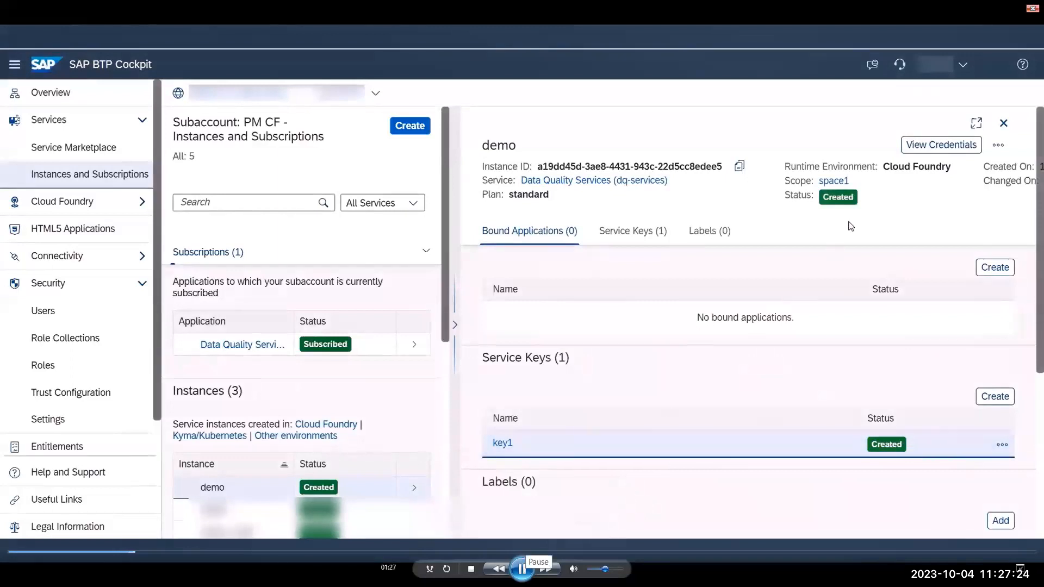
pyautogui.click(522, 569)
pyautogui.click(522, 569)
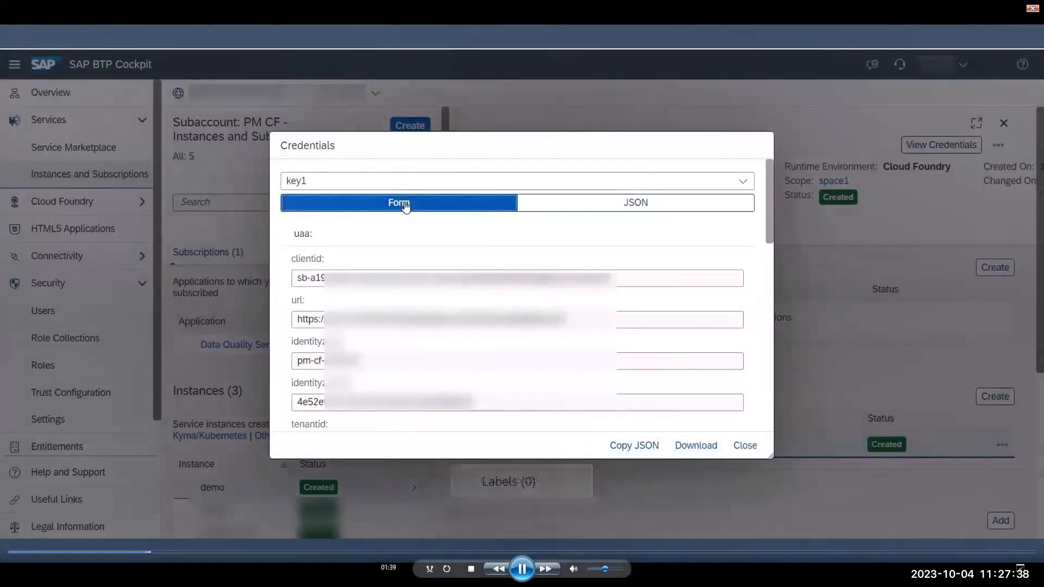
pyautogui.click(522, 569)
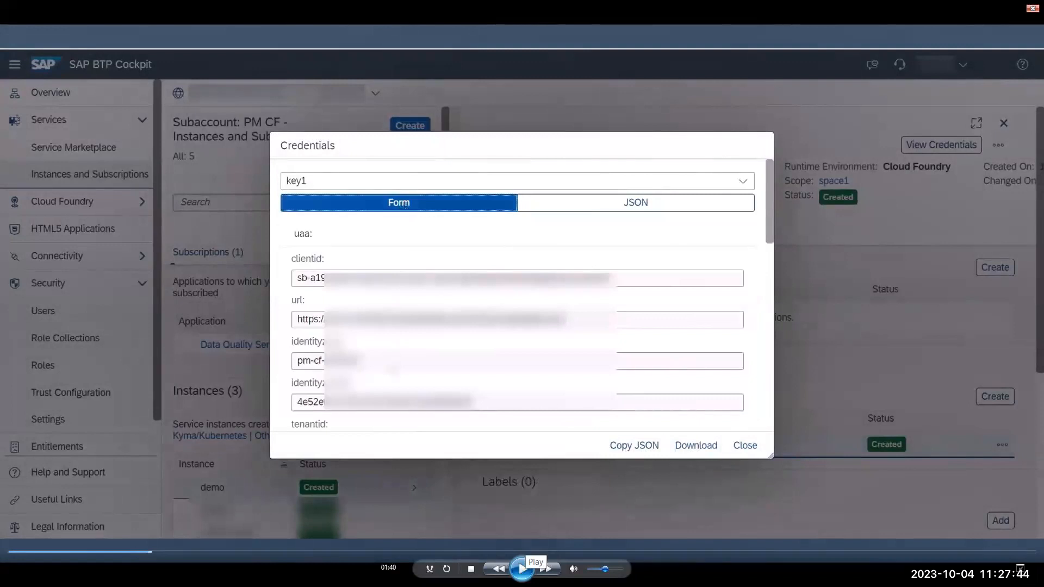
# - Switch to SAP Data Quality Management, microservices for location data, and open its Service Authentication page
pyautogui.click(522, 568)
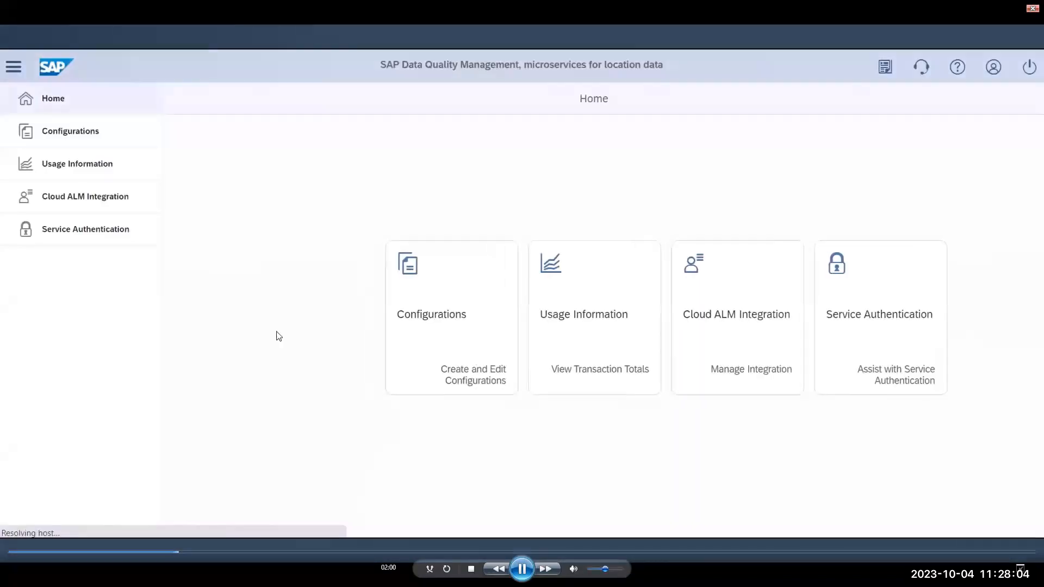
pyautogui.click(522, 569)
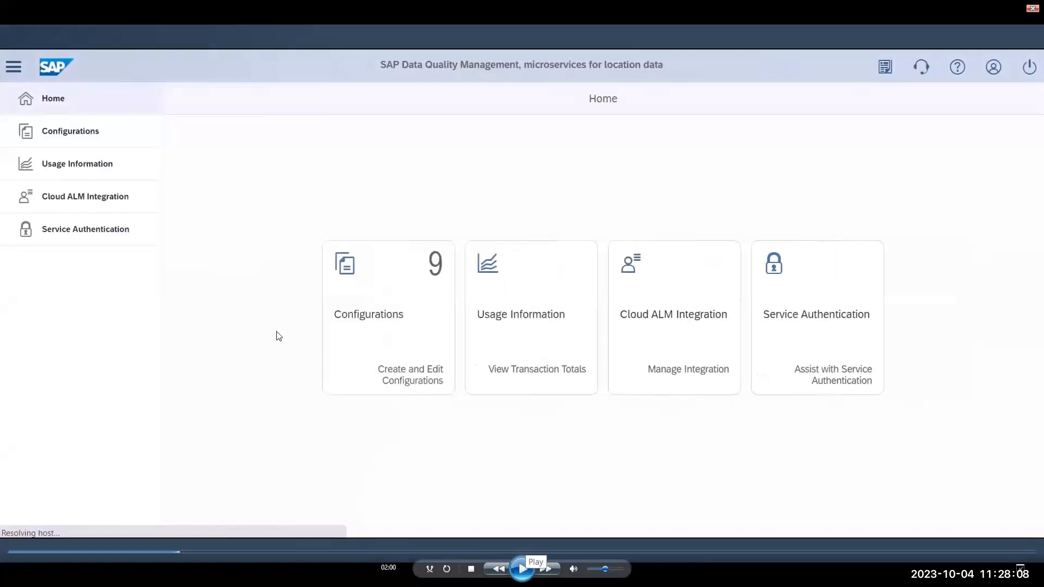
pyautogui.click(523, 569)
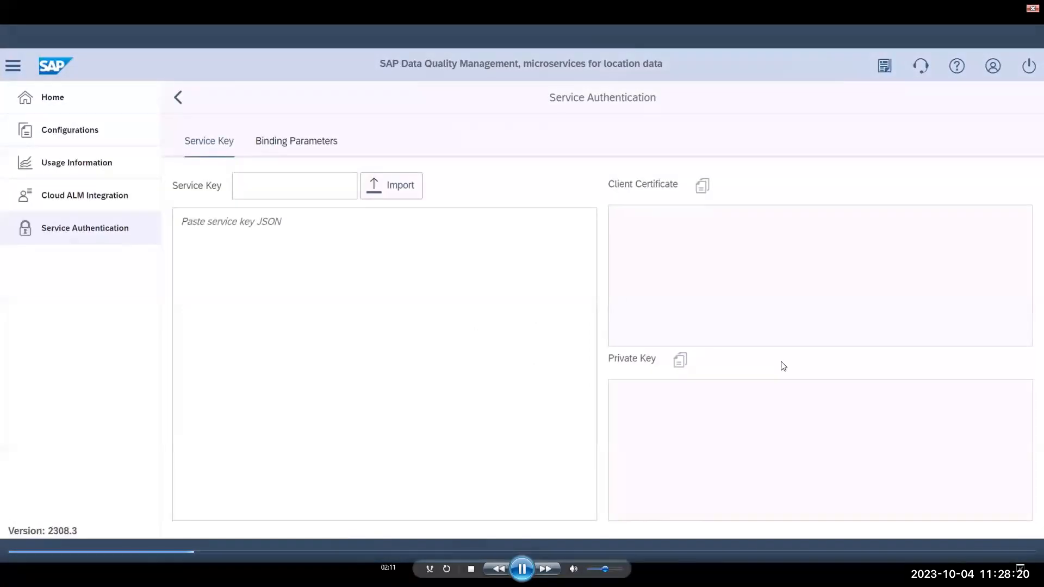
pyautogui.click(523, 568)
# - Paste the certificate into the binding parameters and copy the resulting service configuration
pyautogui.click(522, 568)
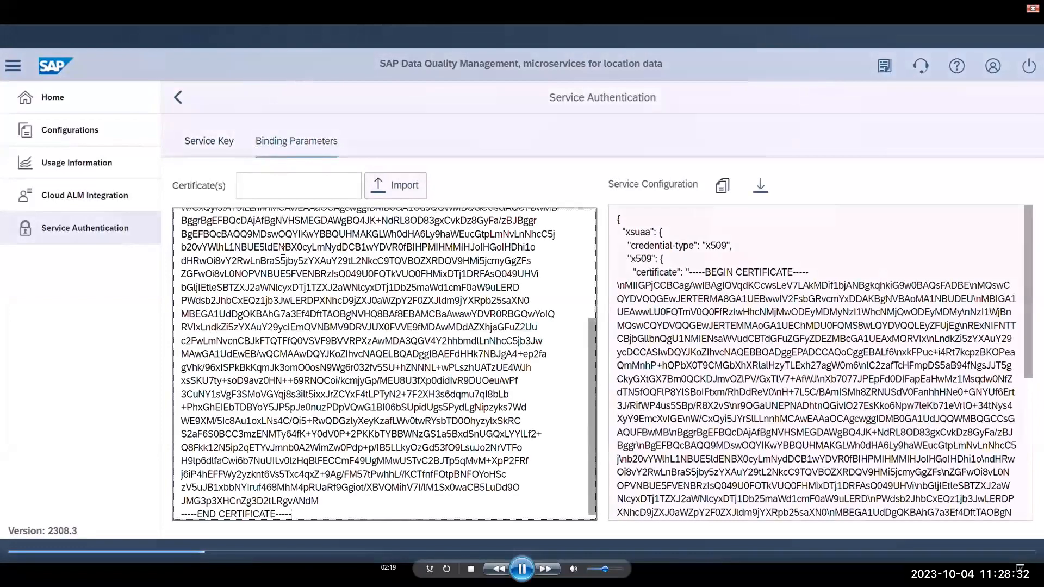
pyautogui.click(523, 569)
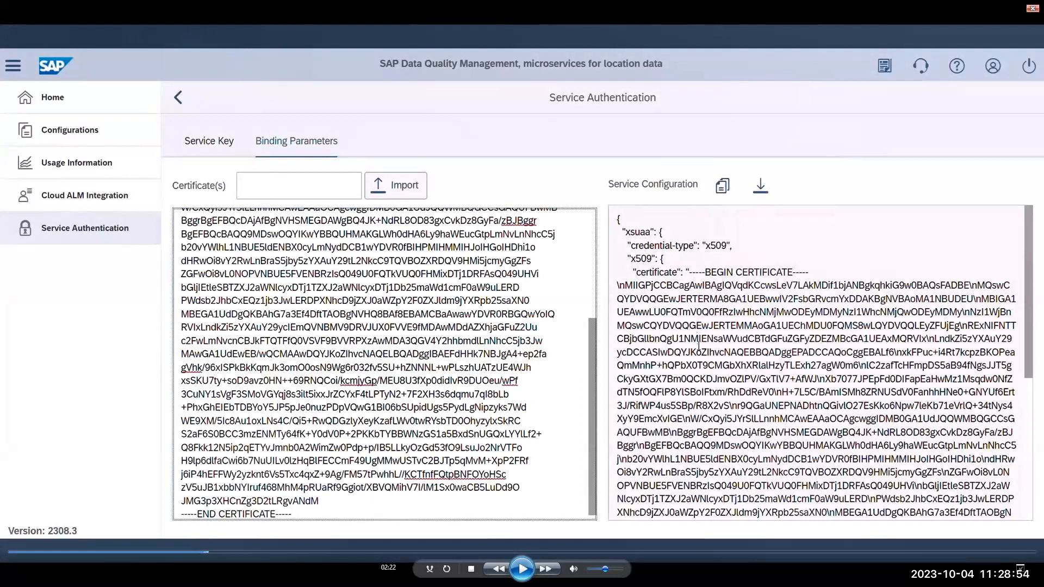
pyautogui.click(522, 569)
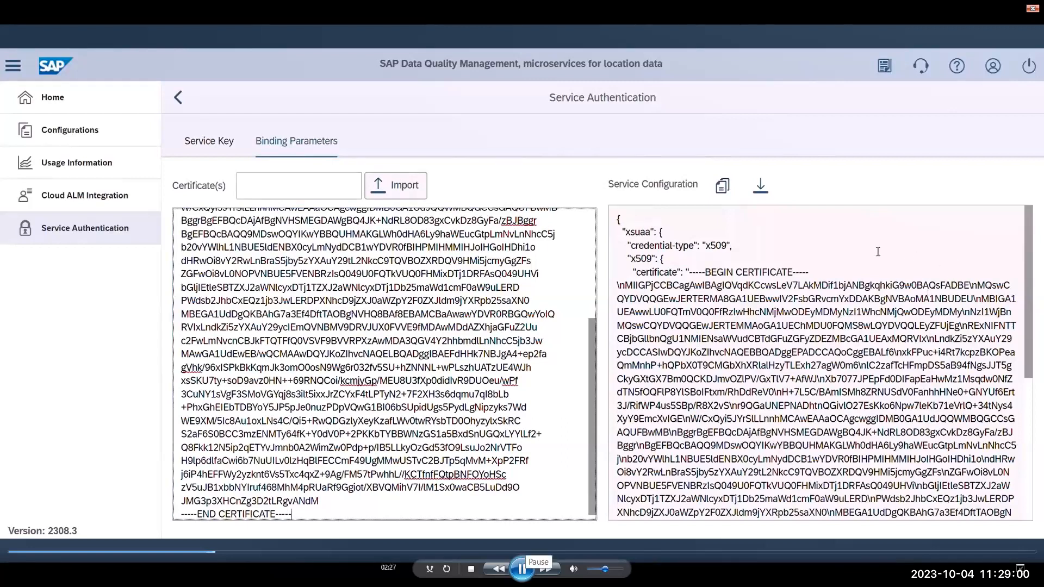
pyautogui.click(731, 197)
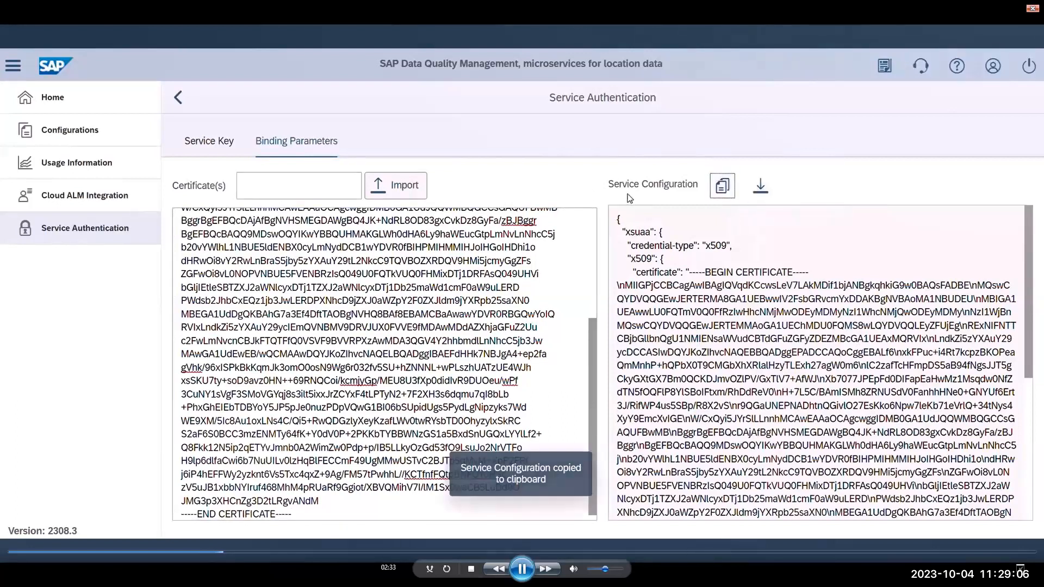
# - Paste the service key JSON into the Service Key section to extract its client certificate
pyautogui.click(218, 148)
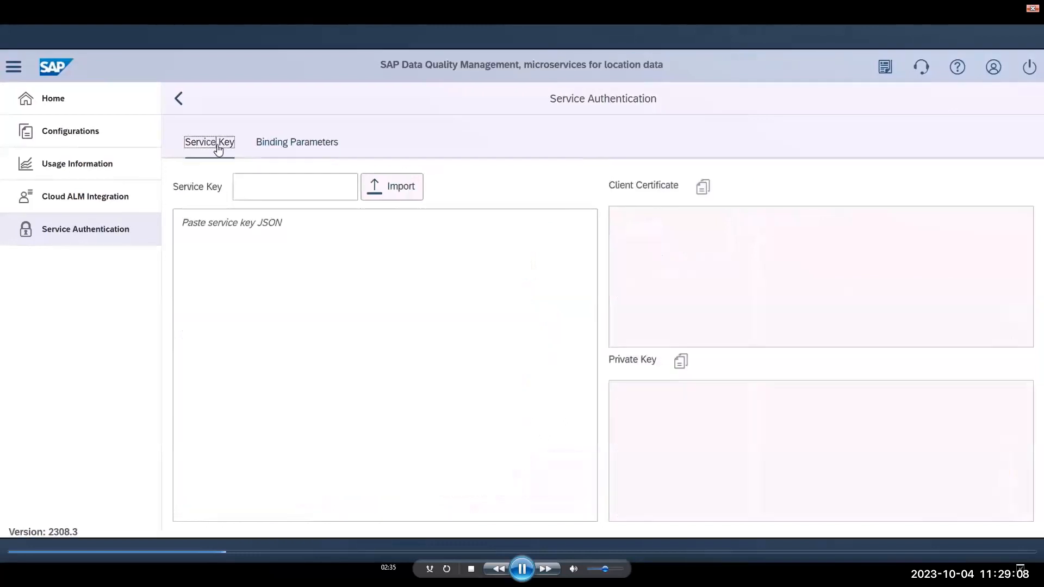
pyautogui.click(522, 569)
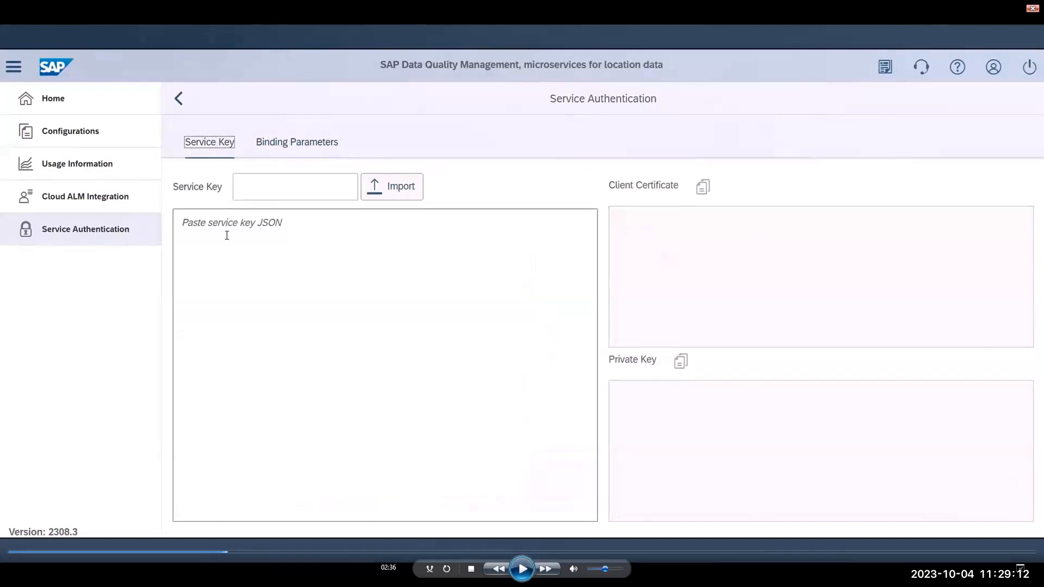
pyautogui.click(237, 230)
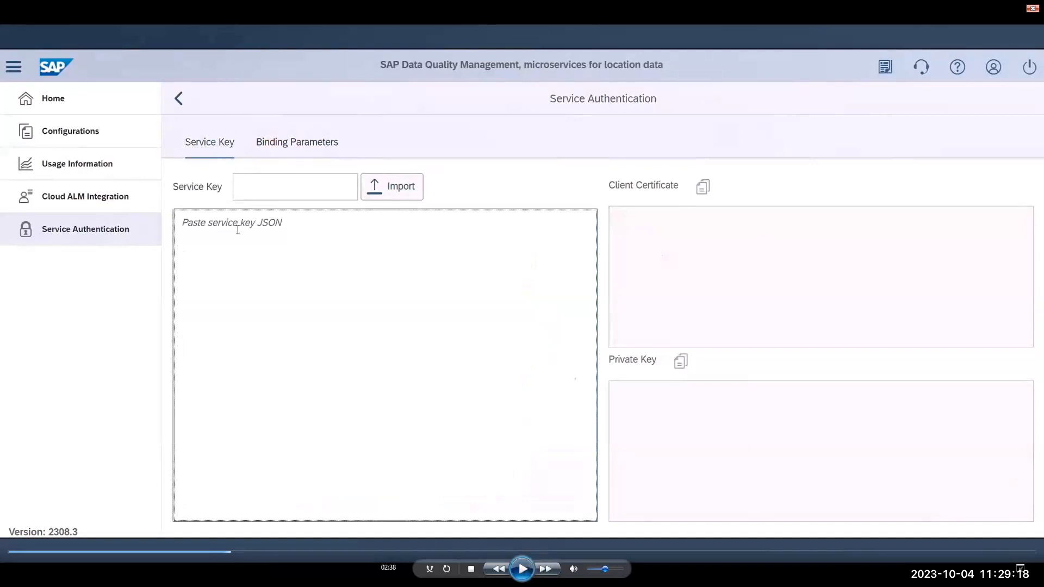
pyautogui.hotkey('ctrl', 'v')
pyautogui.click(523, 569)
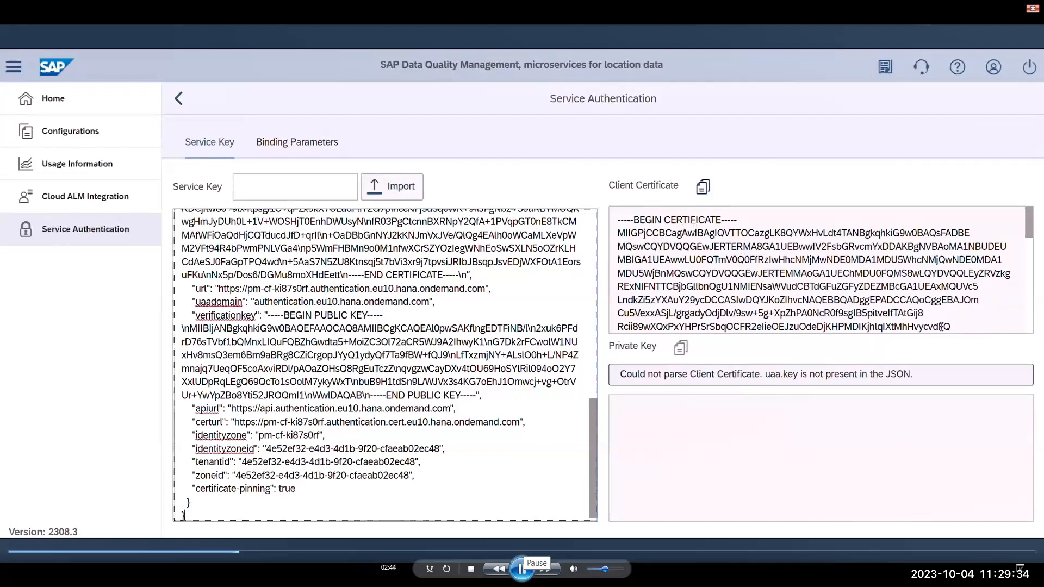
pyautogui.click(522, 568)
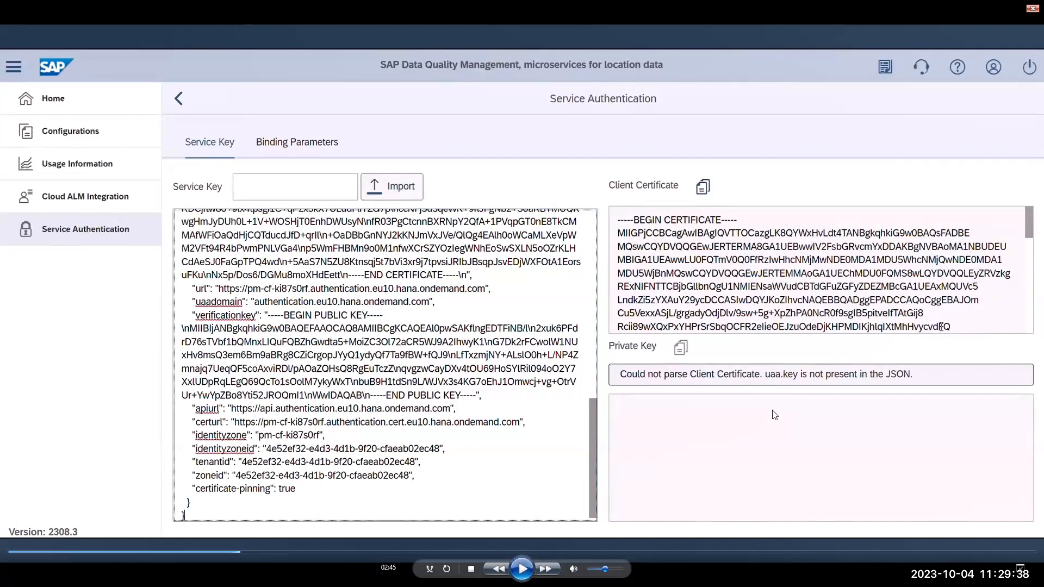
# - Open the Cloud ALM Integration page and review its credential fields
pyautogui.click(521, 569)
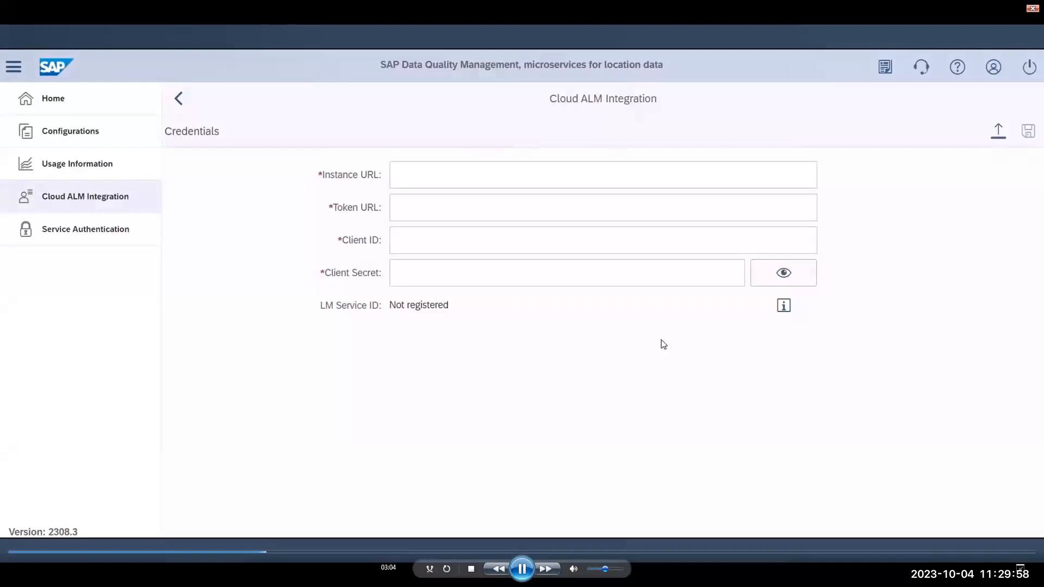
pyautogui.click(522, 568)
pyautogui.click(522, 568)
pyautogui.click(523, 569)
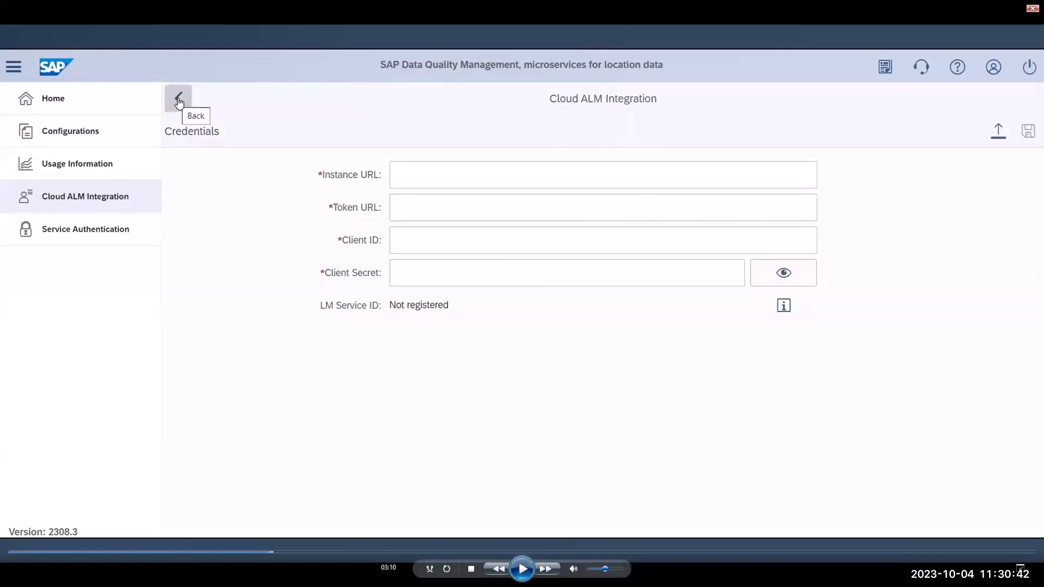
# - Return to the home page and open the list of configurations
pyautogui.click(523, 569)
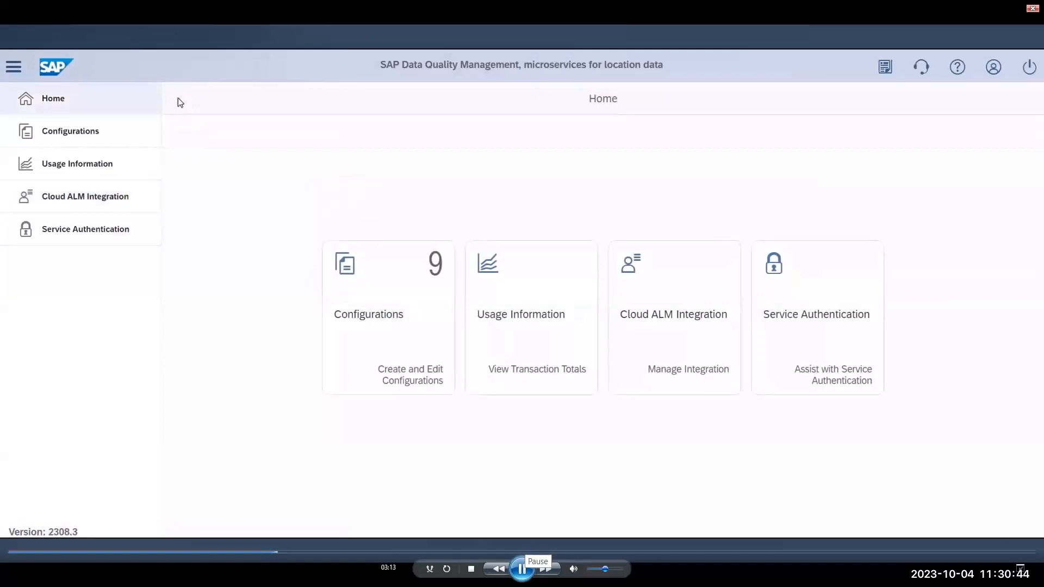
pyautogui.click(522, 569)
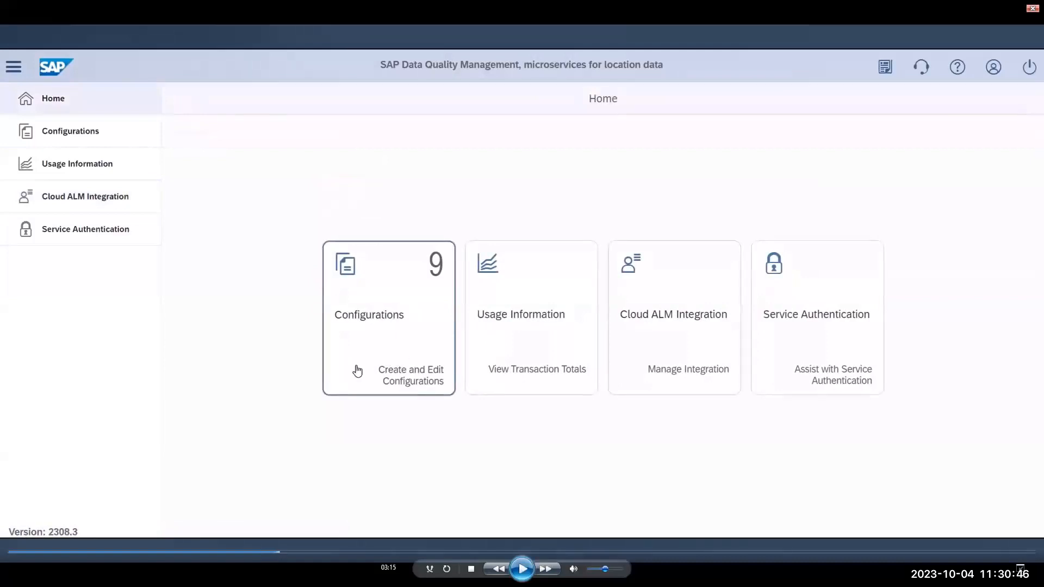
pyautogui.click(523, 569)
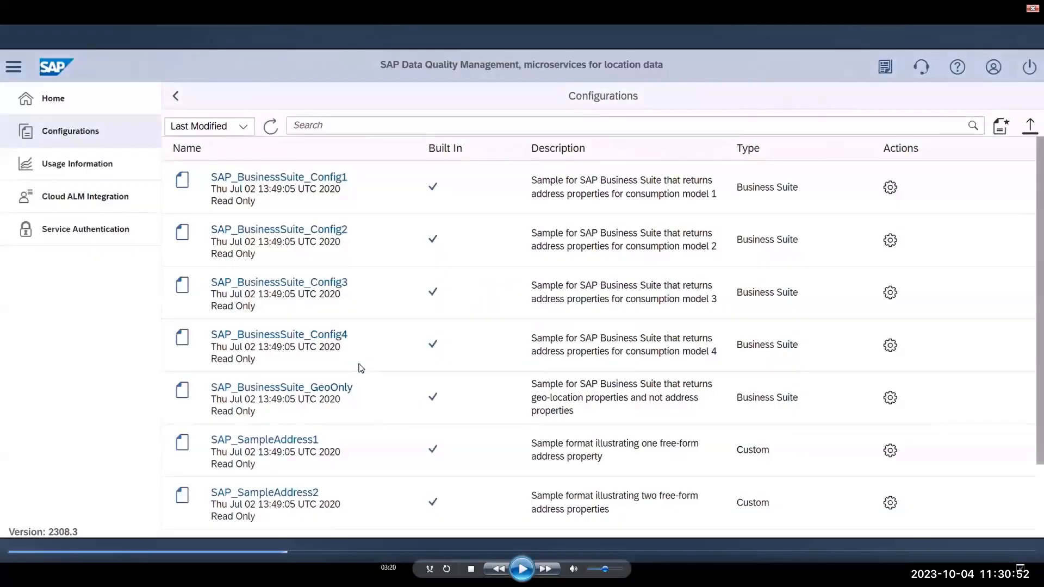
pyautogui.click(522, 569)
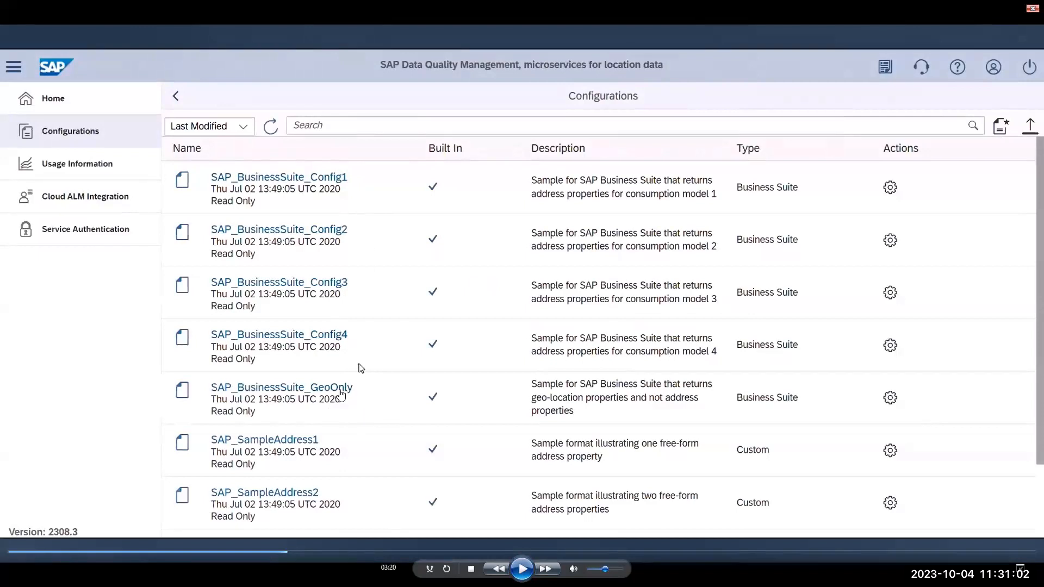
# - Open the SAP_BusinessSuite_Config1 configuration and examine its countries, settings, and input and output models
pyautogui.click(523, 569)
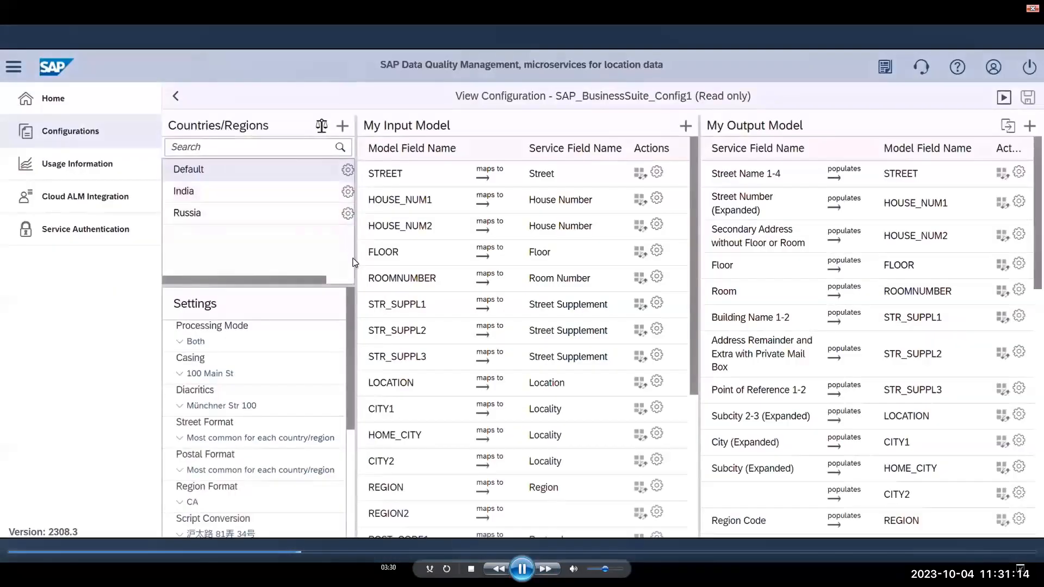
pyautogui.click(522, 570)
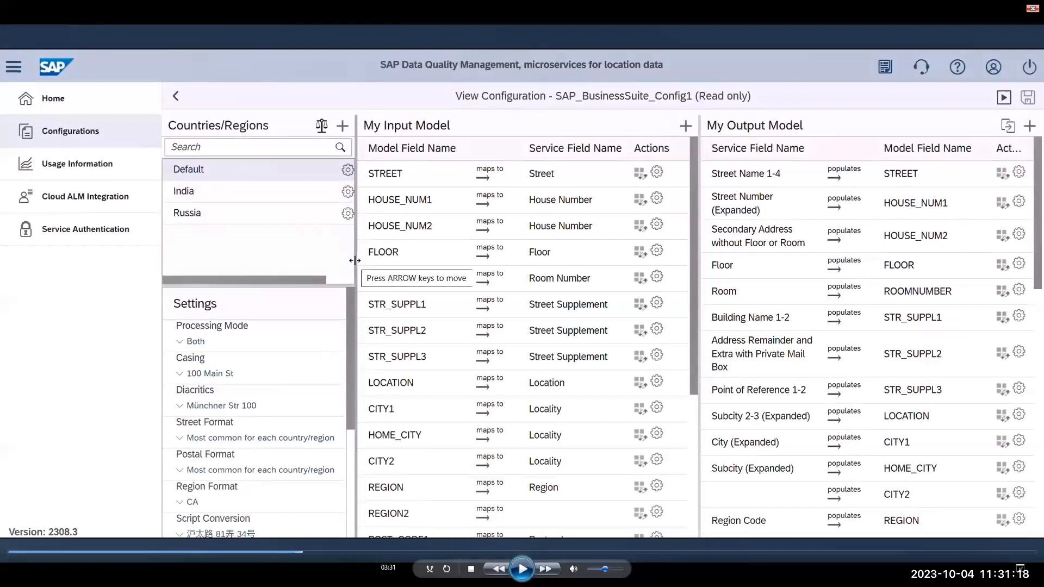
pyautogui.click(523, 569)
pyautogui.click(523, 570)
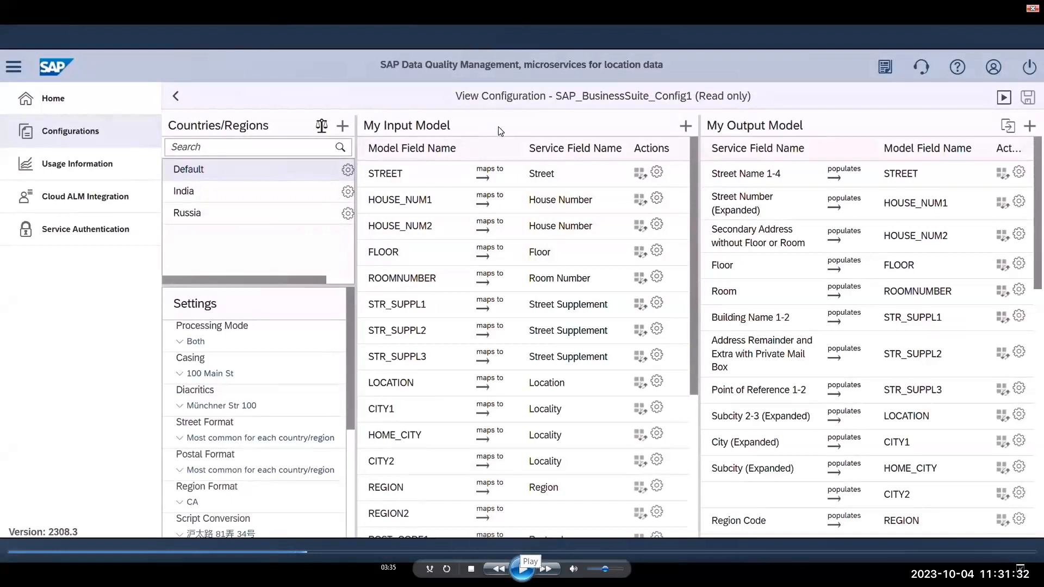
# - Play the demo video through the read-only configuration view to the Usage Information page, and pause to review its transaction table and filters
pyautogui.click(522, 568)
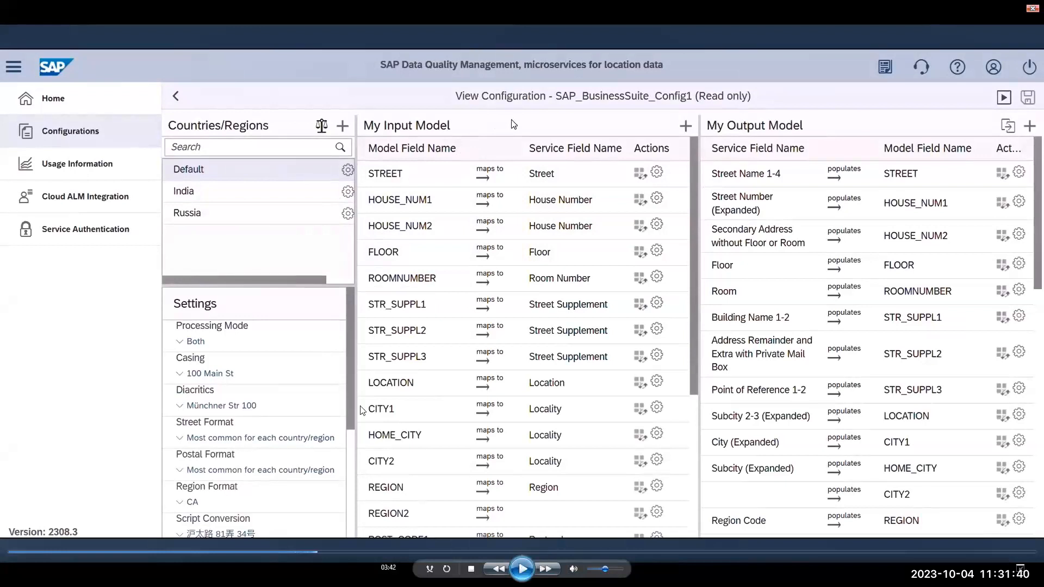
pyautogui.click(523, 569)
pyautogui.click(523, 569)
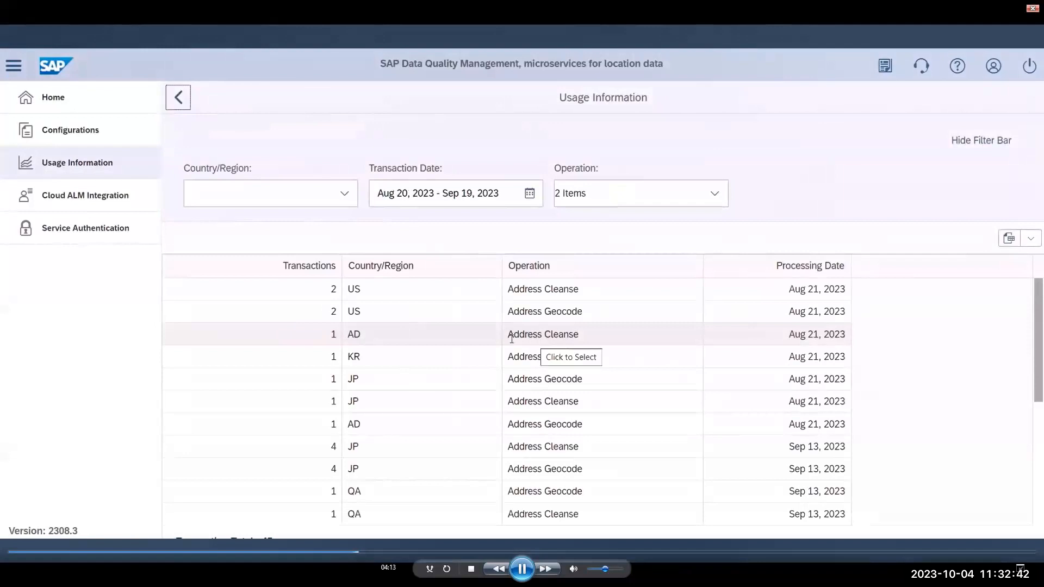
pyautogui.click(522, 569)
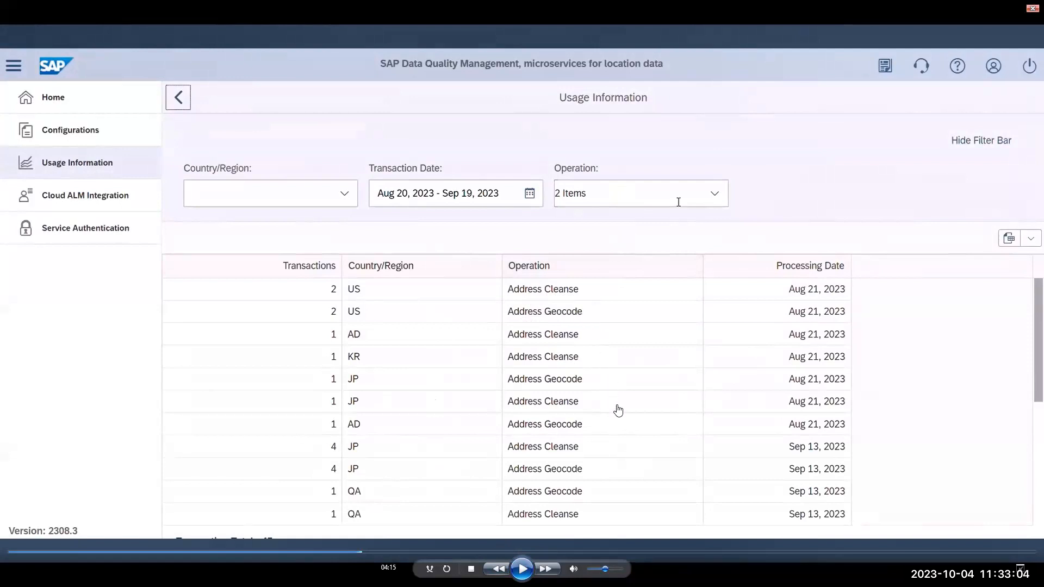
# - Continue the demo into the version for SAP solutions section, pausing at SAP Easy Access and at the Object Navigator's OAuth 2.0 Client Profiles
pyautogui.click(522, 569)
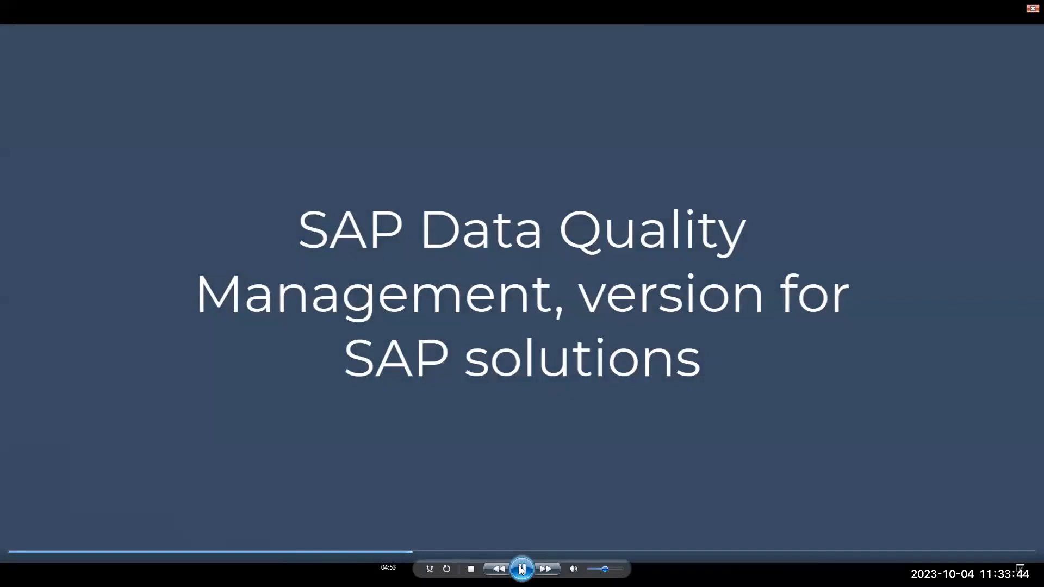
pyautogui.click(521, 569)
pyautogui.click(521, 569)
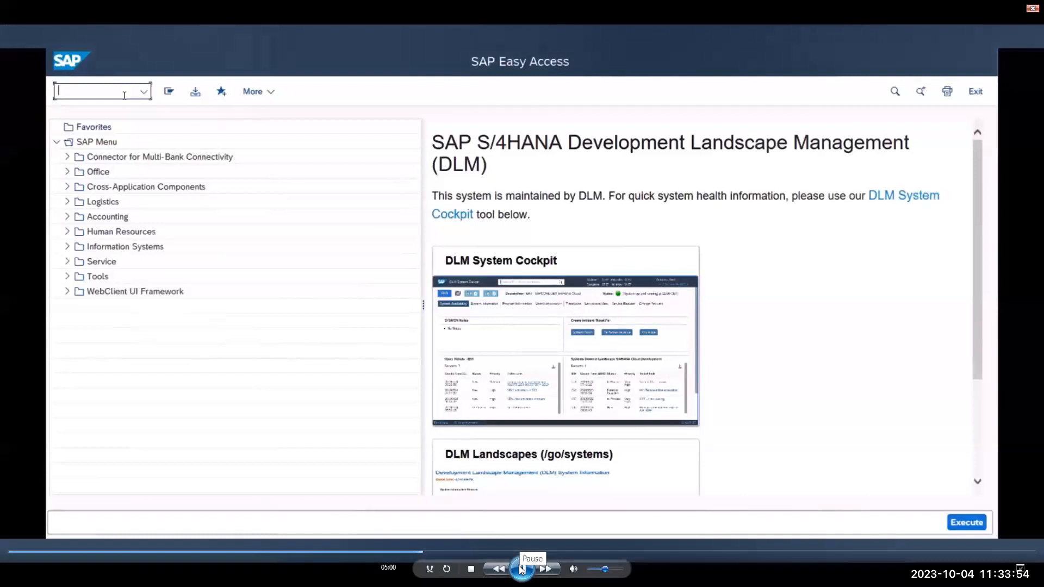
pyautogui.click(522, 569)
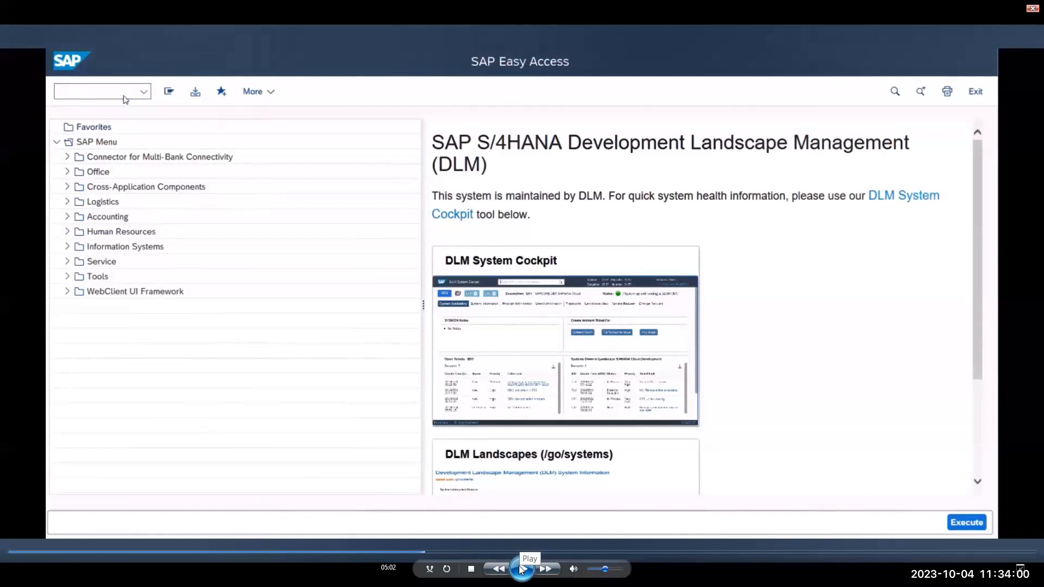
pyautogui.click(521, 569)
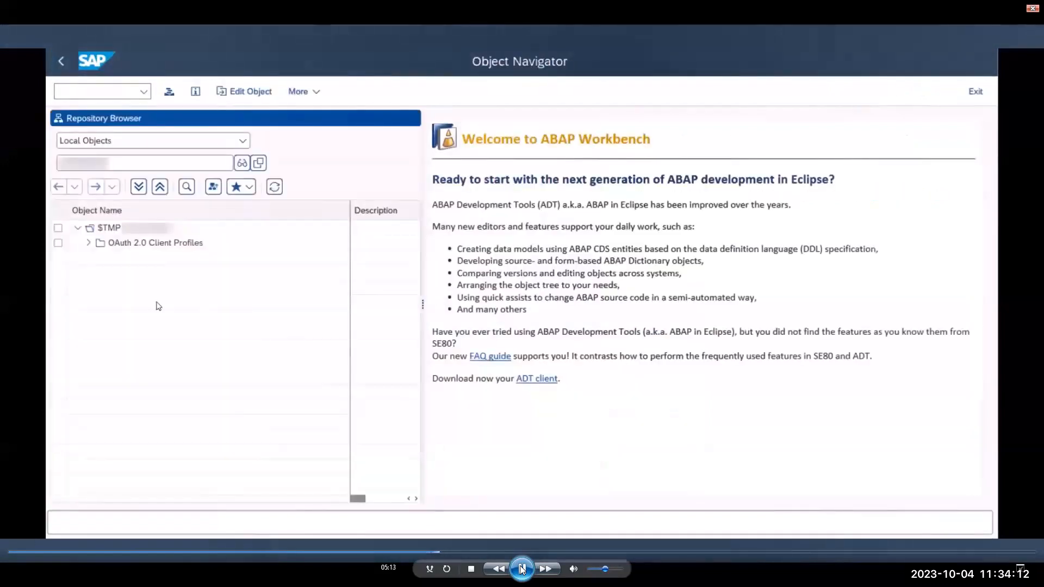
pyautogui.click(522, 569)
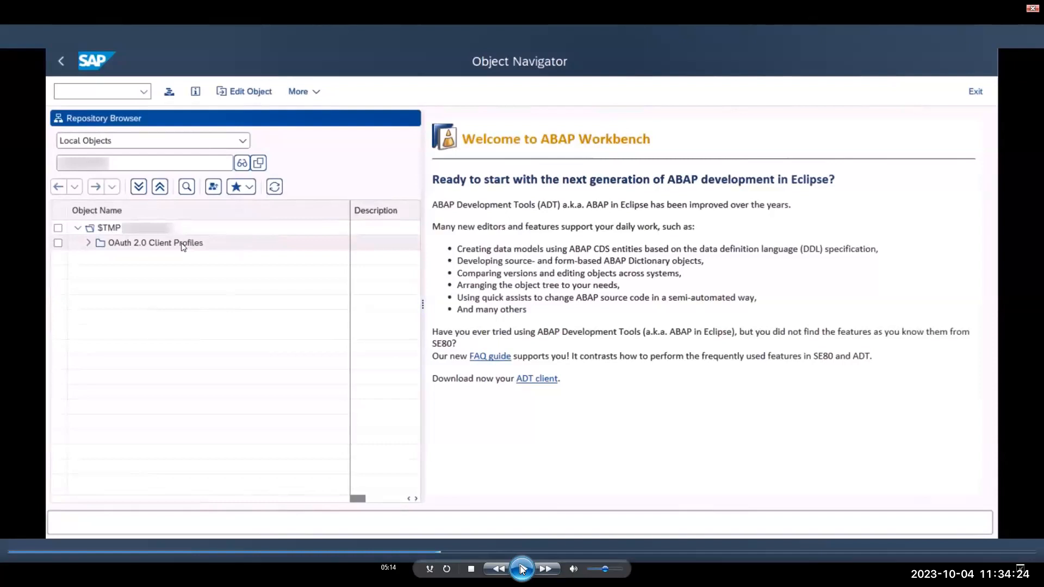
# - Play the demo through creating the OAuth 2.0 client ZDQM_DEMO_CF_X509, and pause at the empty Create Destination dialog
pyautogui.click(523, 569)
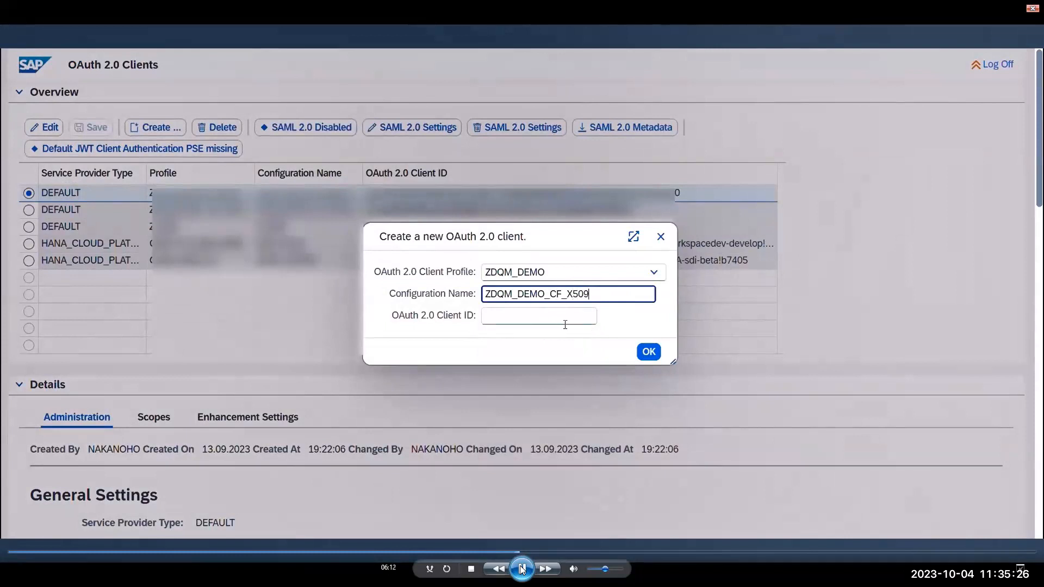
pyautogui.click(522, 568)
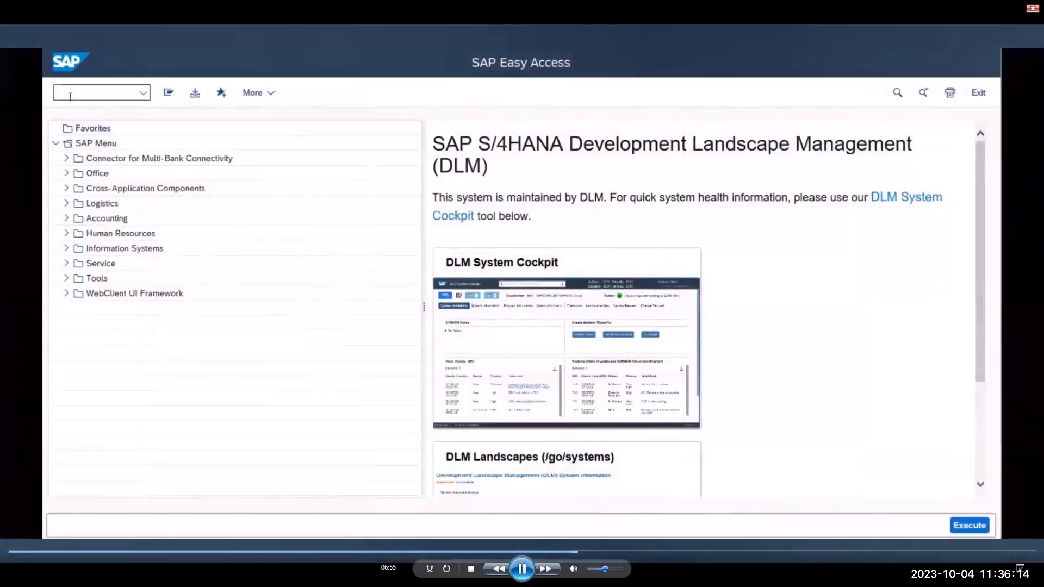
pyautogui.click(522, 569)
pyautogui.click(522, 569)
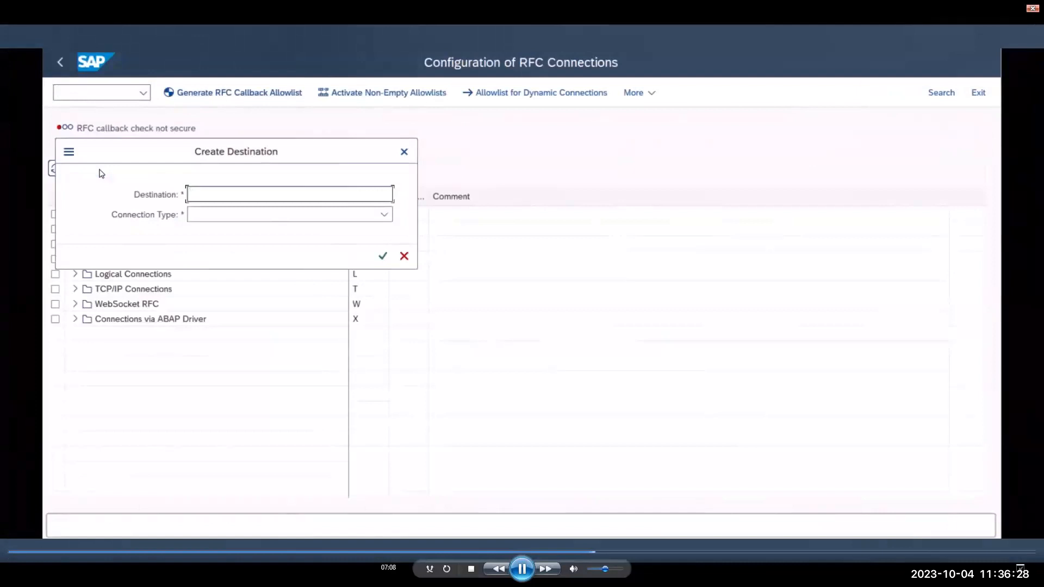
pyautogui.click(522, 569)
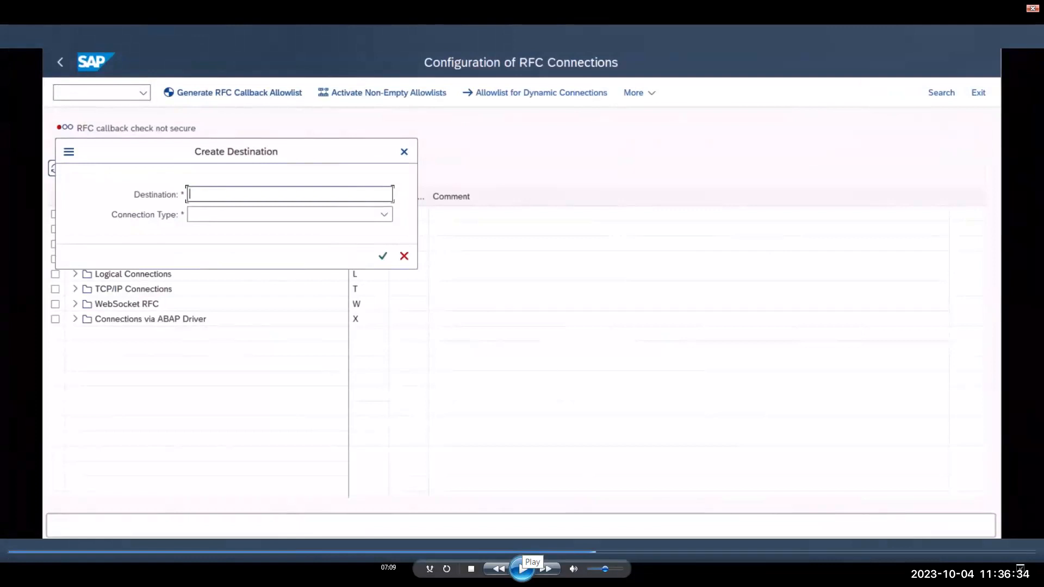
# - Follow the demo's ZDQM_CF_X509 RFC destination setup, pausing at the connection types and at the host and path prefix in the technical settings
pyautogui.click(522, 569)
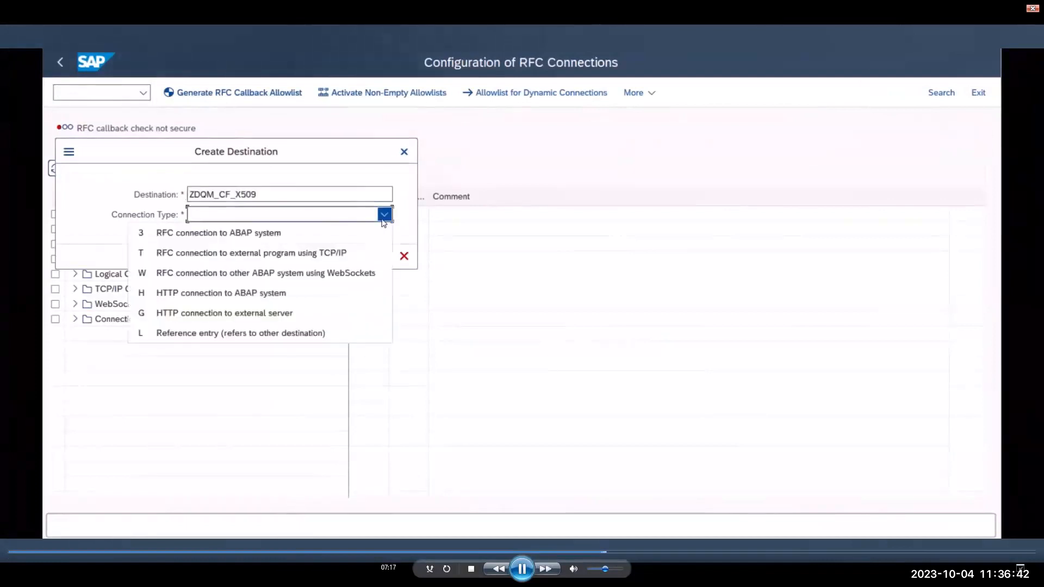
pyautogui.click(523, 569)
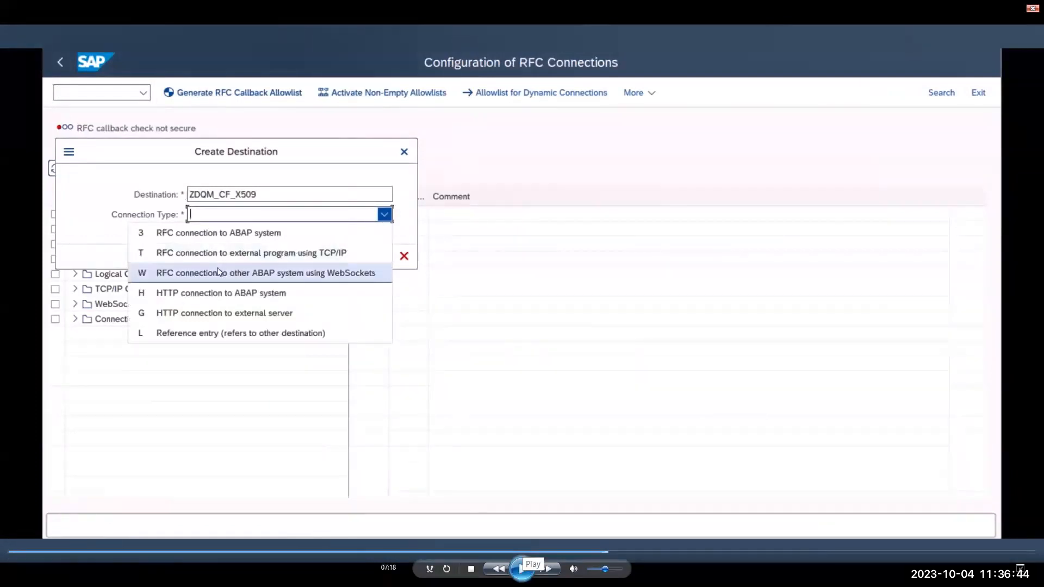
pyautogui.click(523, 569)
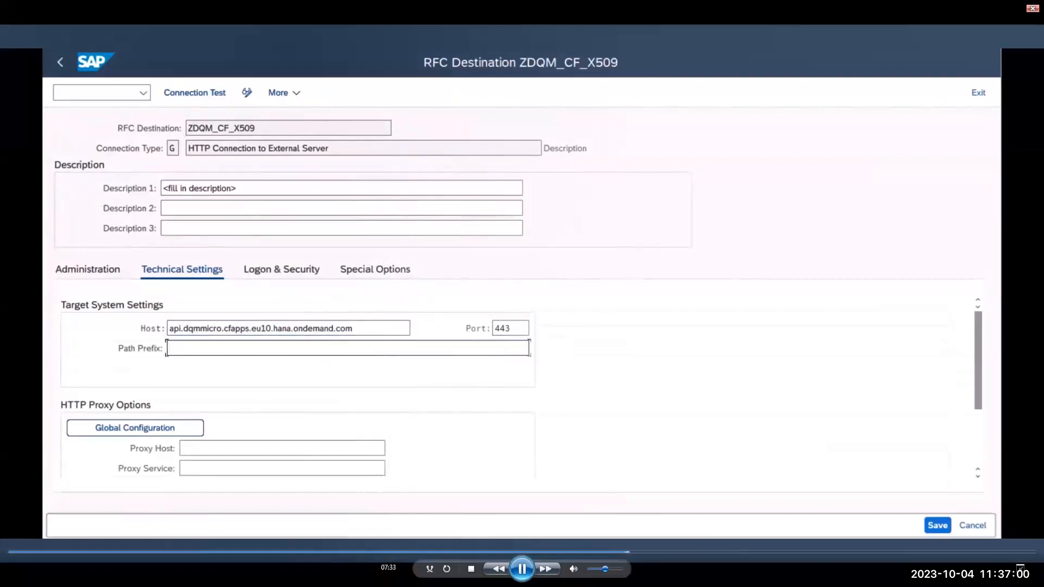
pyautogui.click(522, 568)
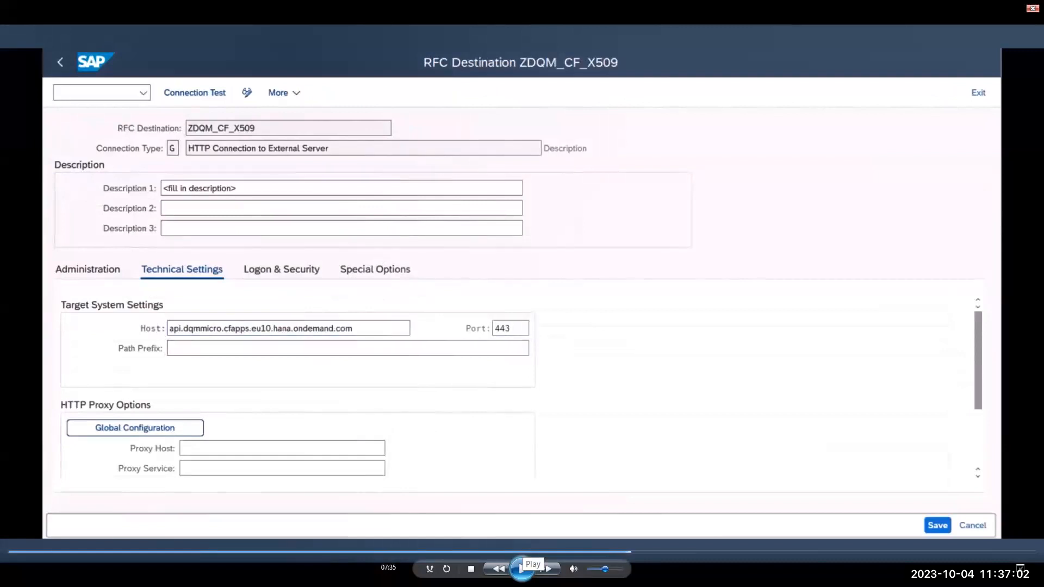
pyautogui.click(522, 569)
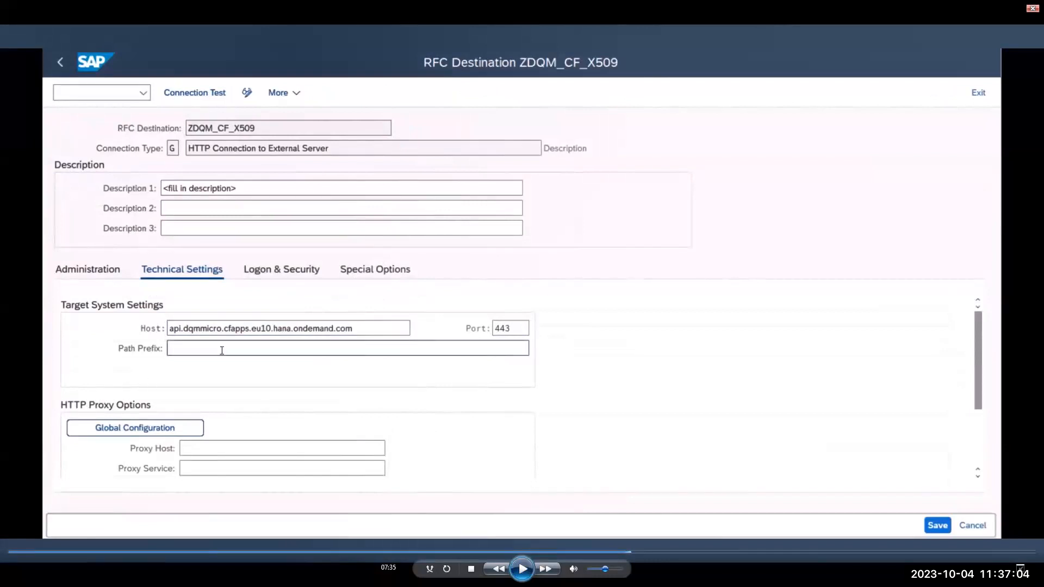
pyautogui.click(522, 568)
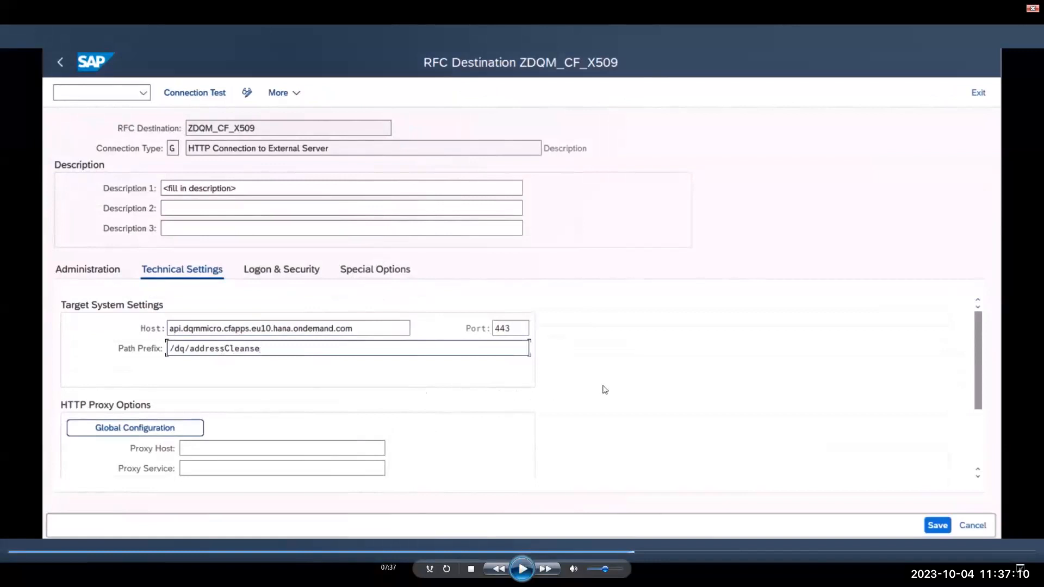
# - Play the demo through entering a US street address for a new person business partner, and pause at the address check
pyautogui.click(523, 569)
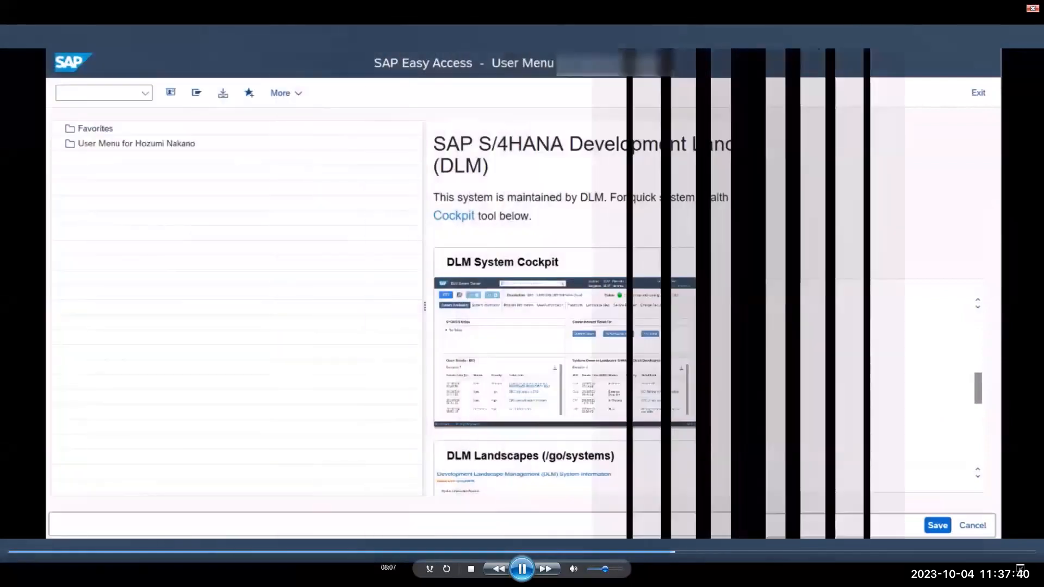
pyautogui.click(523, 569)
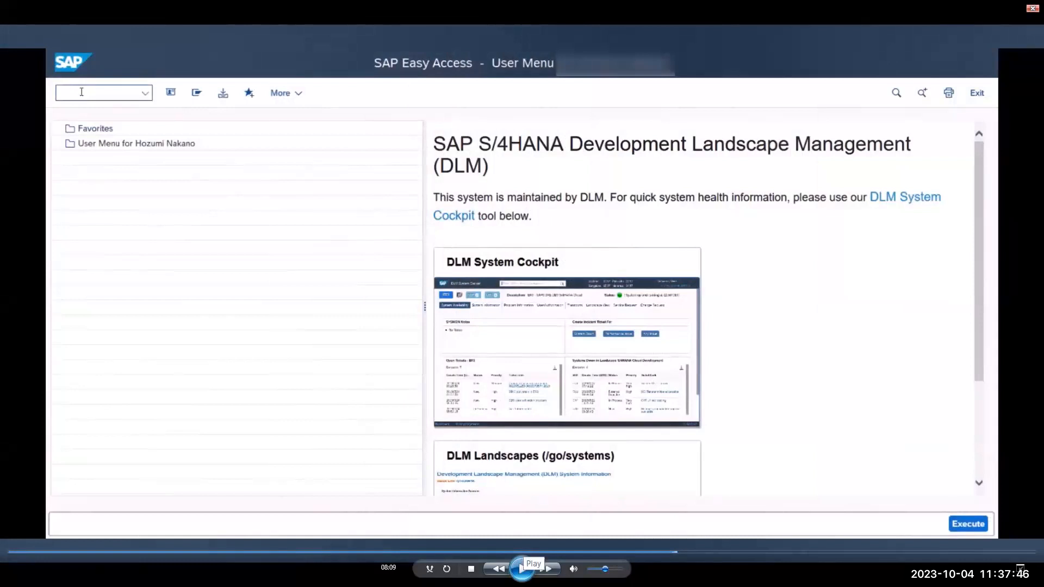
pyautogui.click(82, 92)
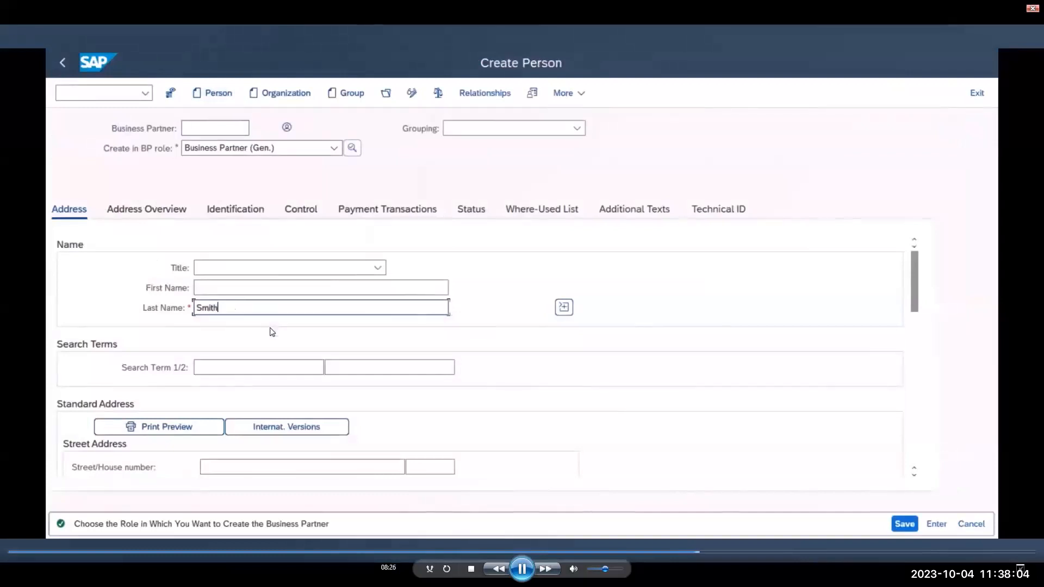
pyautogui.click(522, 569)
pyautogui.press('space')
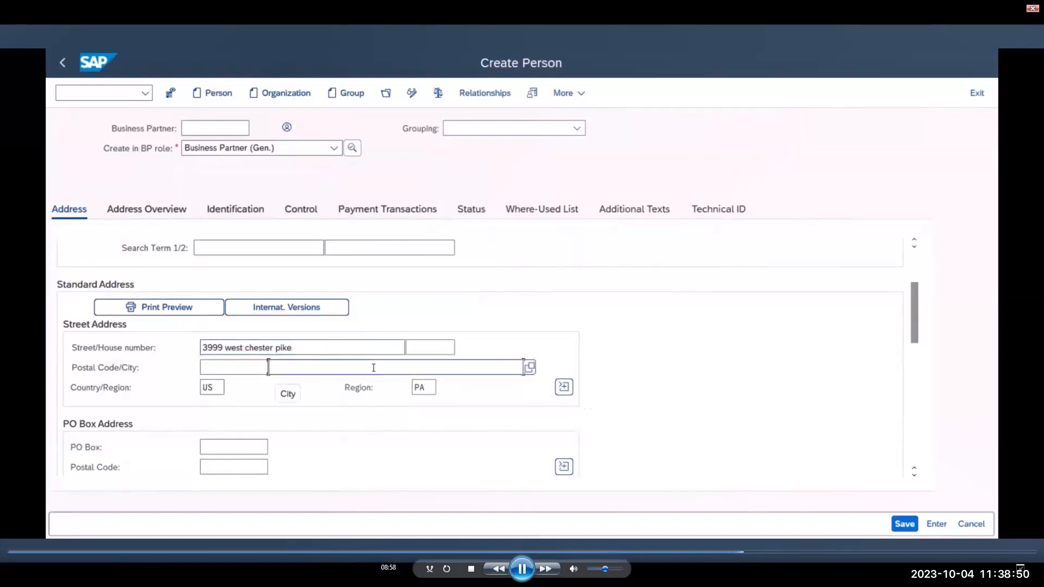
pyautogui.write('own Square')
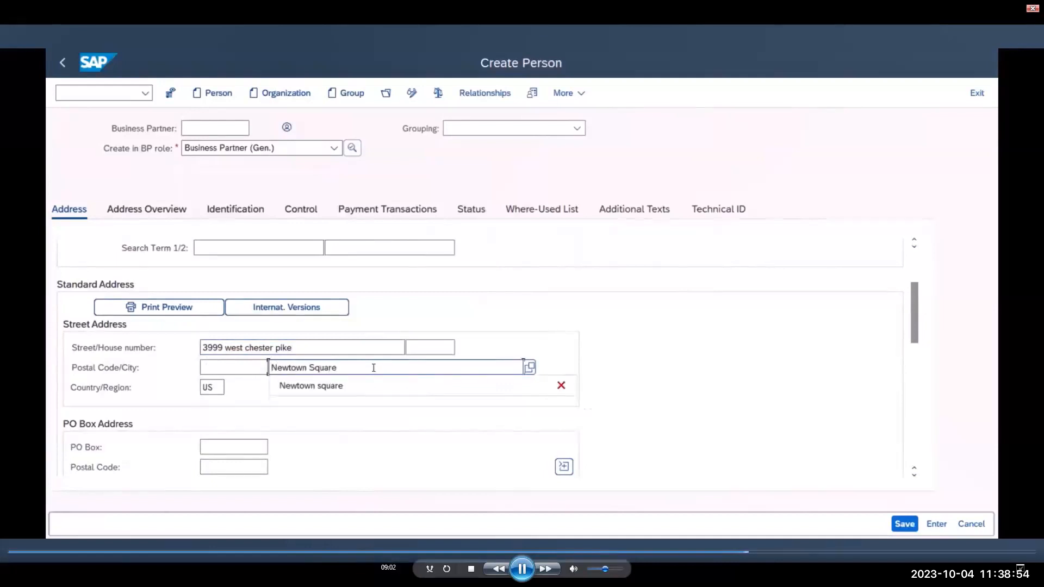
pyautogui.click(375, 427)
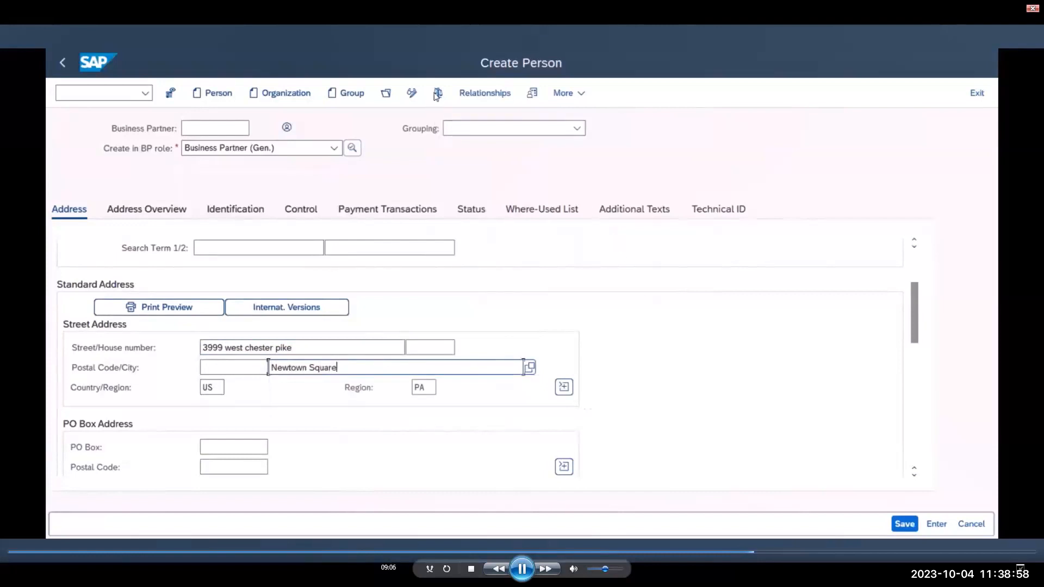
pyautogui.click(523, 569)
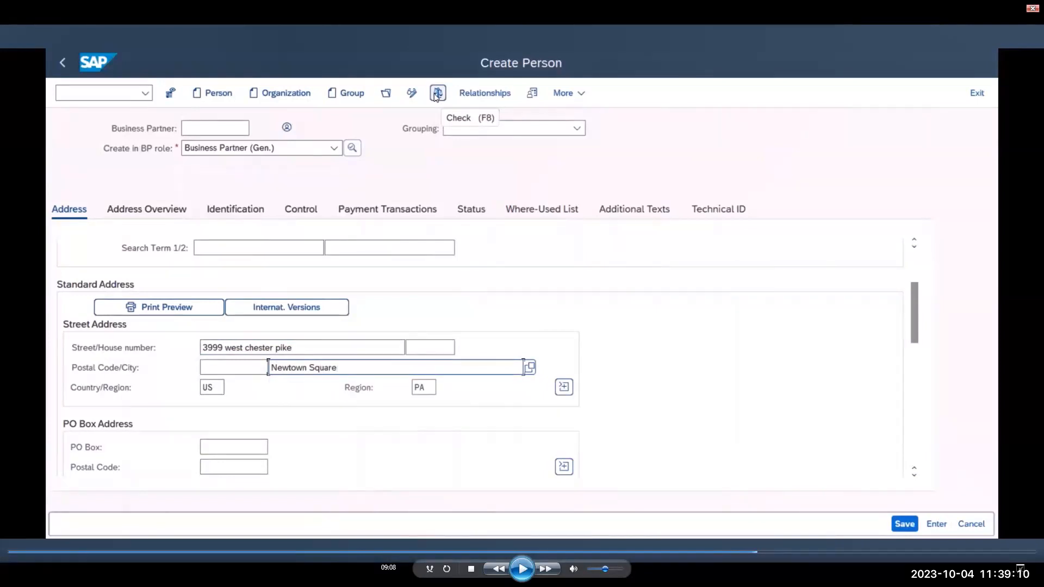
# - Resume the demo to the Address Validation results and pause to compare the original US address with the validated one
pyautogui.click(522, 569)
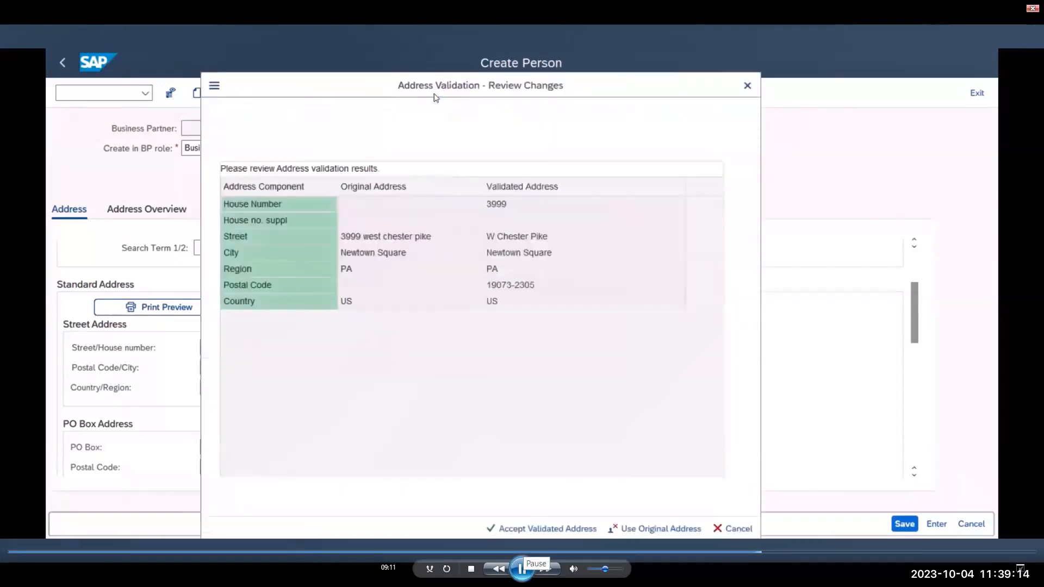
pyautogui.click(523, 569)
pyautogui.click(523, 568)
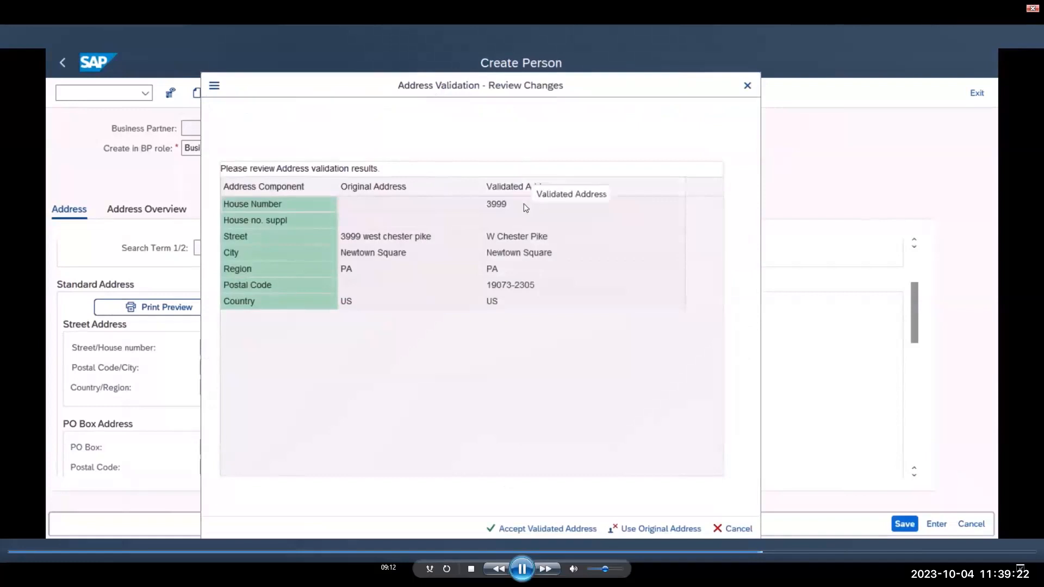
pyautogui.click(522, 569)
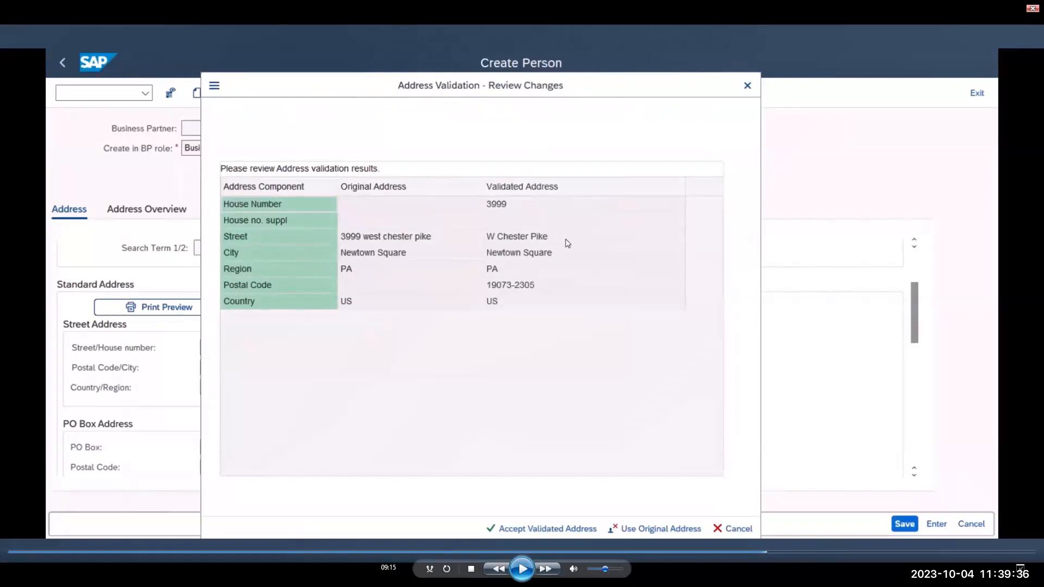
# - Play the demo on to the Street Validation secondary suggestion list and pause to review the suggested suite addresses
pyautogui.press('space')
pyautogui.press('space')
pyautogui.click(523, 569)
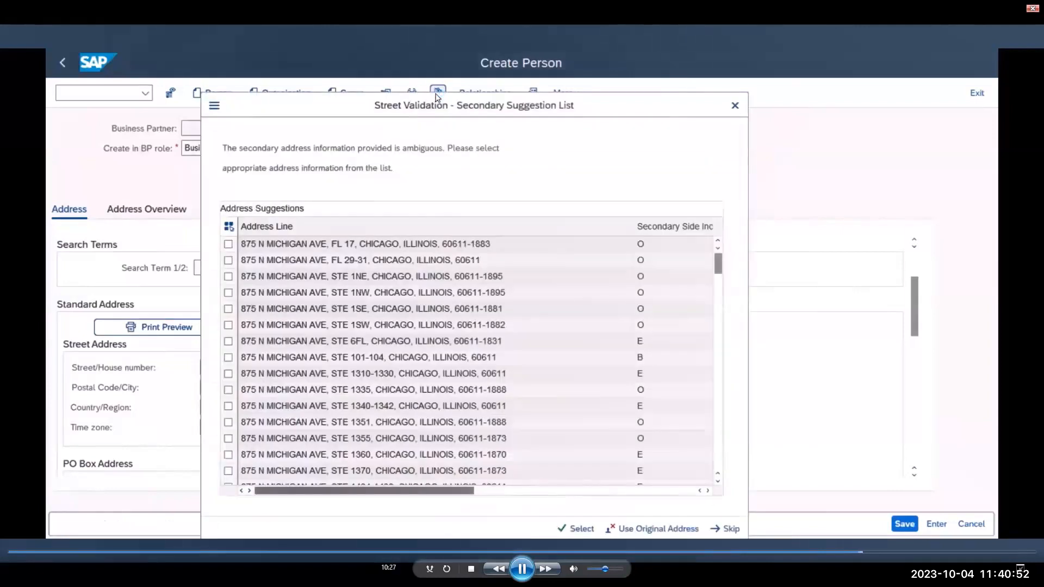
pyautogui.click(523, 569)
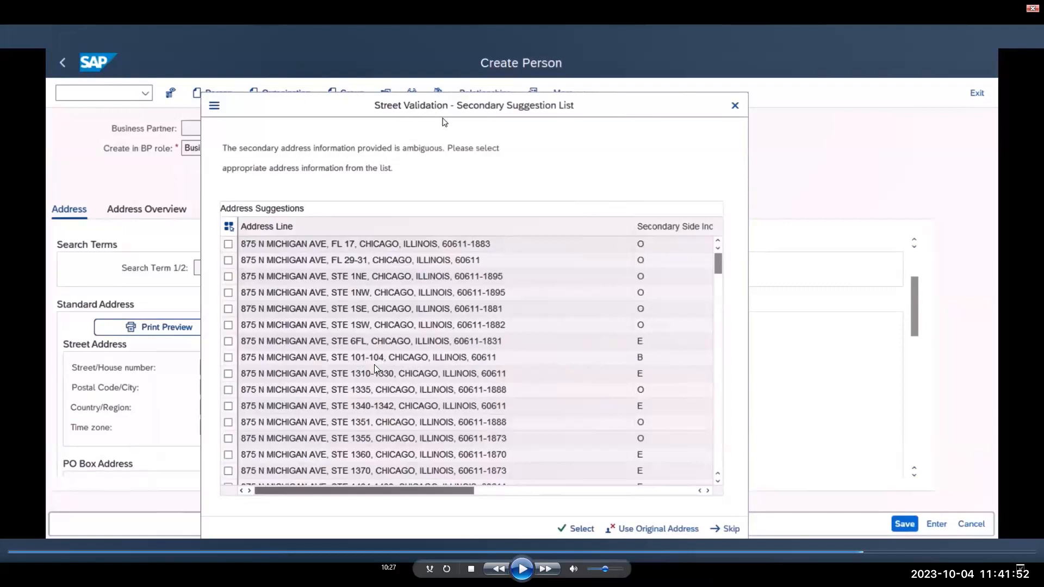
# - Continue the demo through entering secondary house number 101, and pause on the resulting address validation review
pyautogui.press('space')
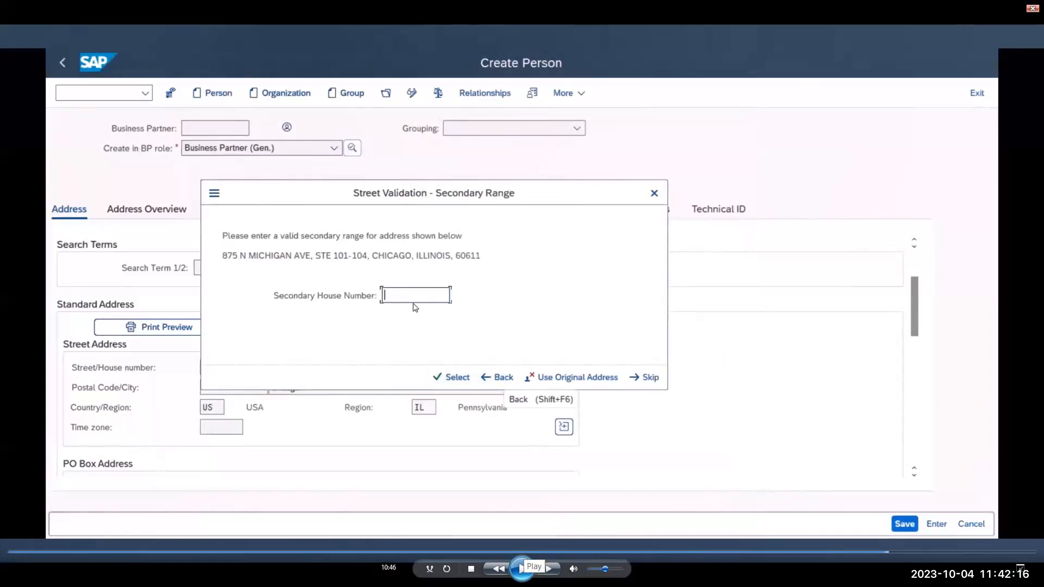
pyautogui.click(522, 568)
pyautogui.click(523, 568)
pyautogui.click(523, 569)
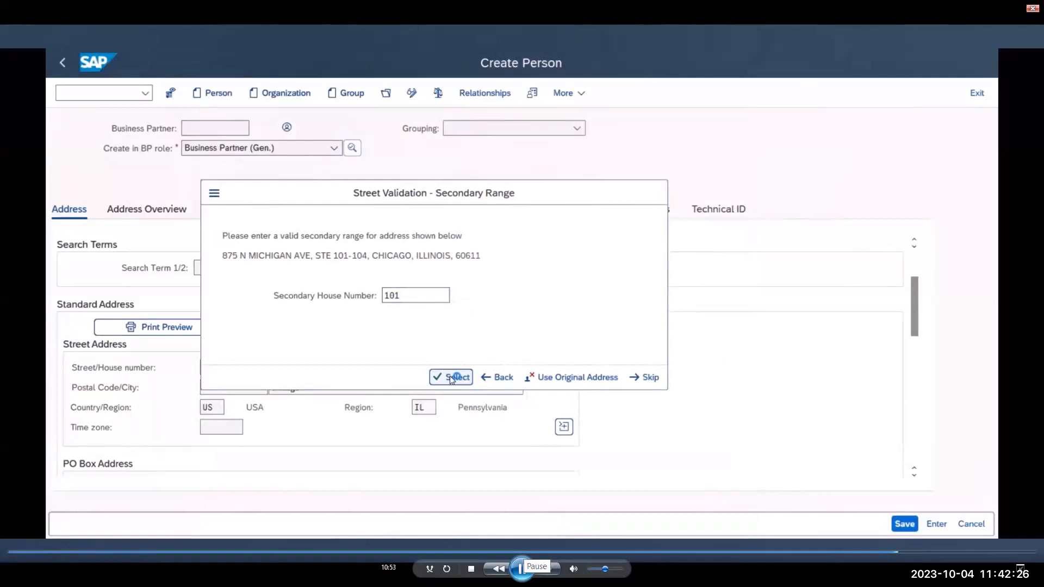
pyautogui.click(522, 569)
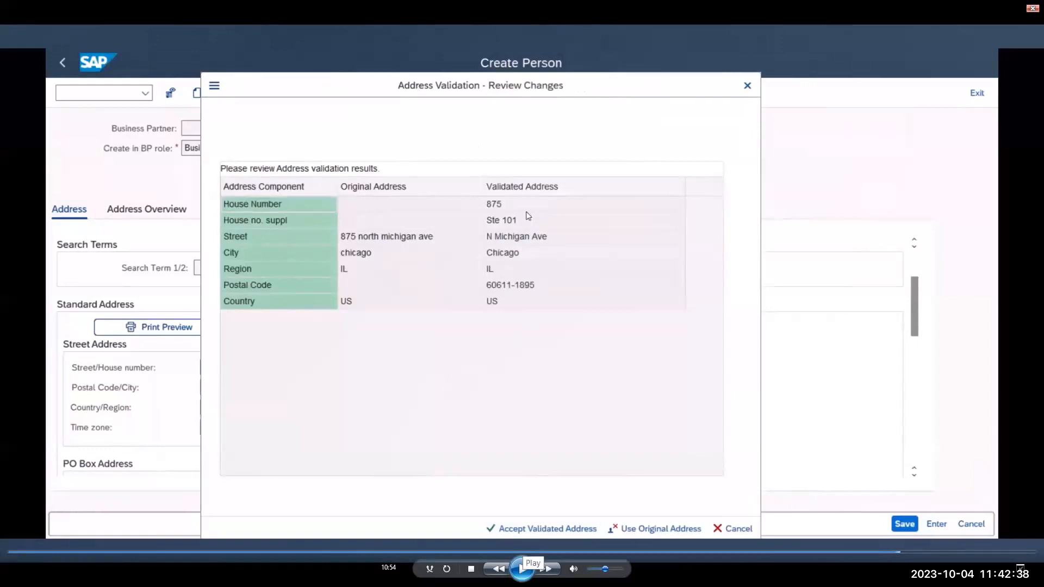
# - Play the demo to the address validation of a new German organization and pause to review the proposed changes
pyautogui.click(522, 569)
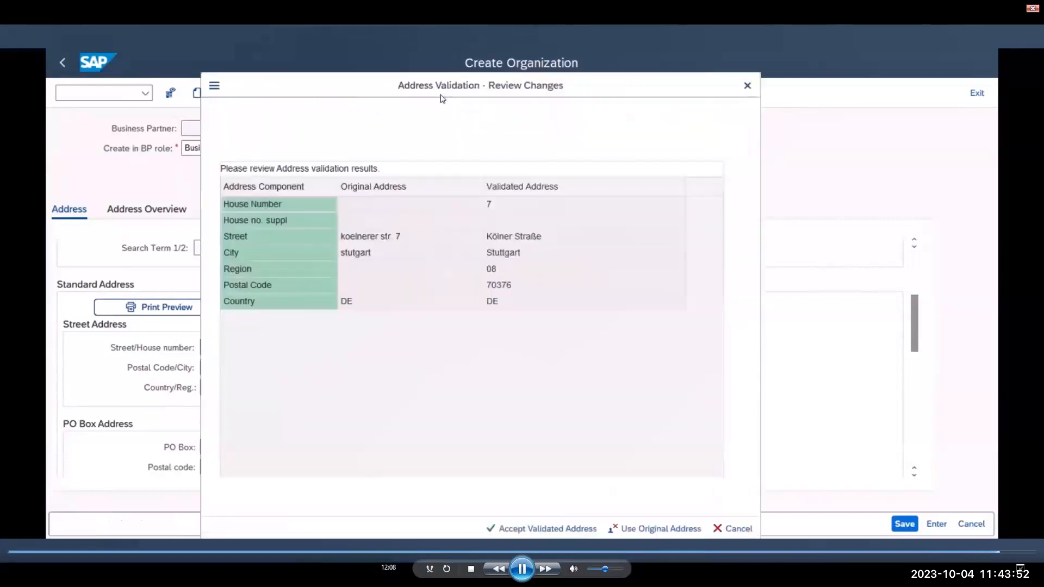
pyautogui.click(523, 569)
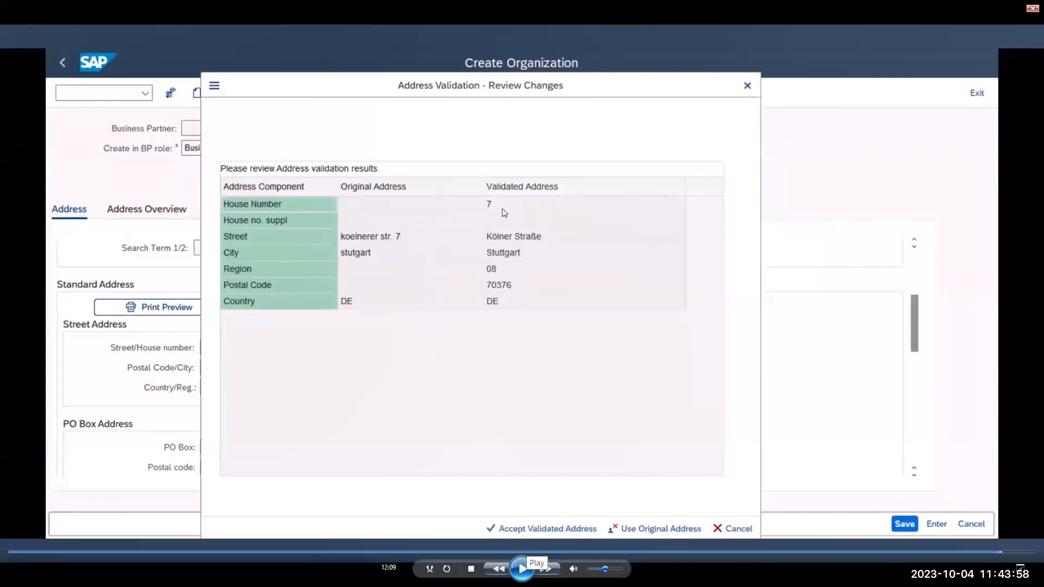
# - Play the demo through the German address review to the organization form with the accepted Stuttgart address, and pause before saving
pyautogui.click(523, 569)
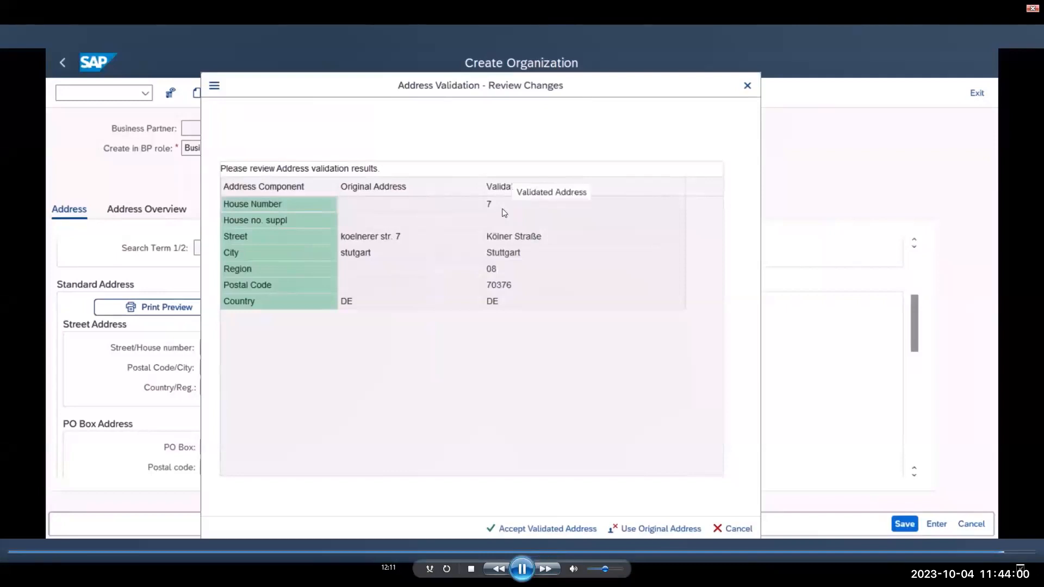
pyautogui.click(523, 569)
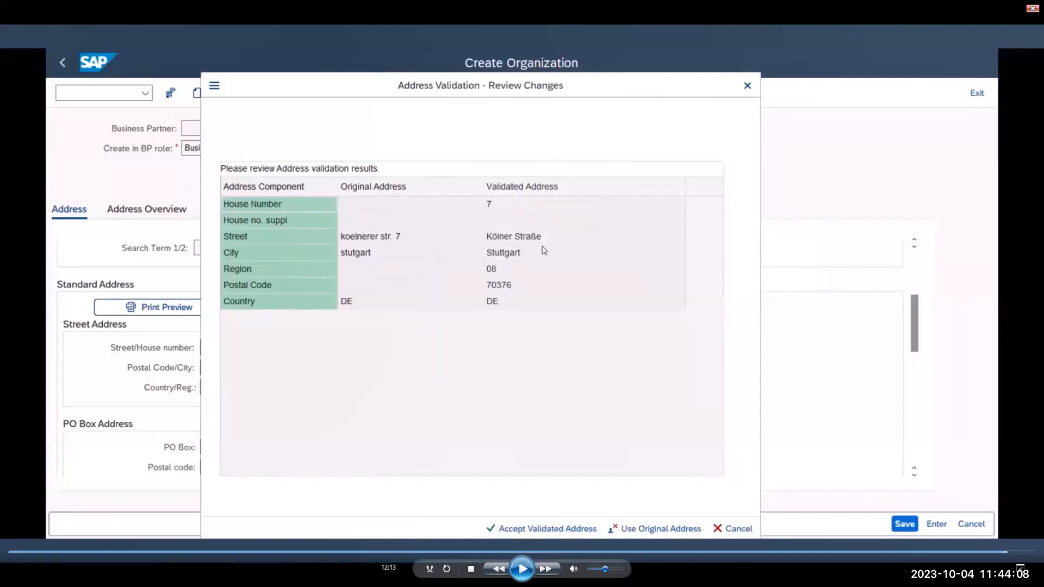
pyautogui.press('space')
pyautogui.click(523, 569)
pyautogui.click(523, 569)
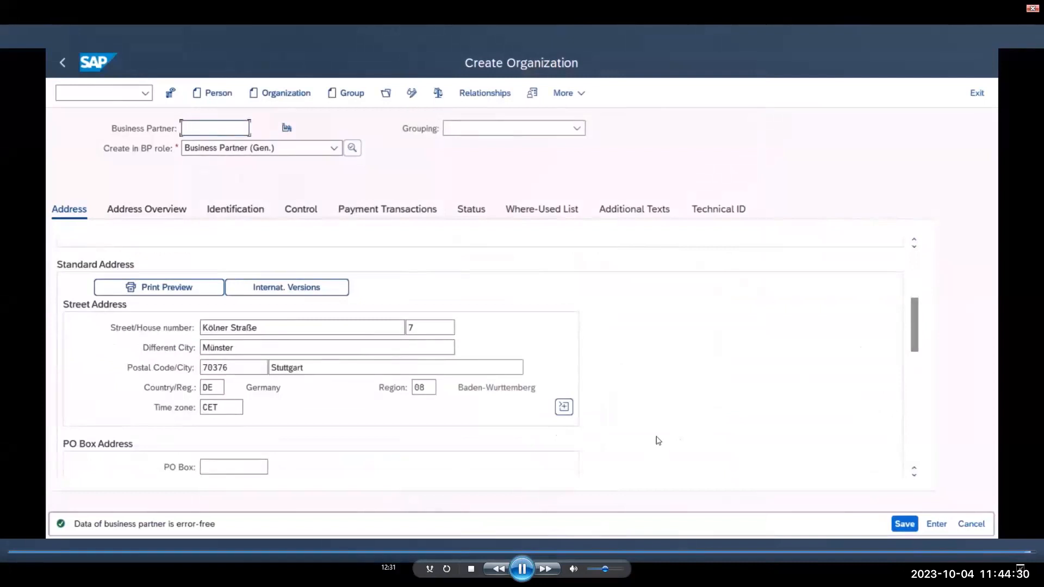
pyautogui.click(522, 569)
# - Close the demo video and advance the presentation to the Address Validation Solutions slide
pyautogui.click(1031, 9)
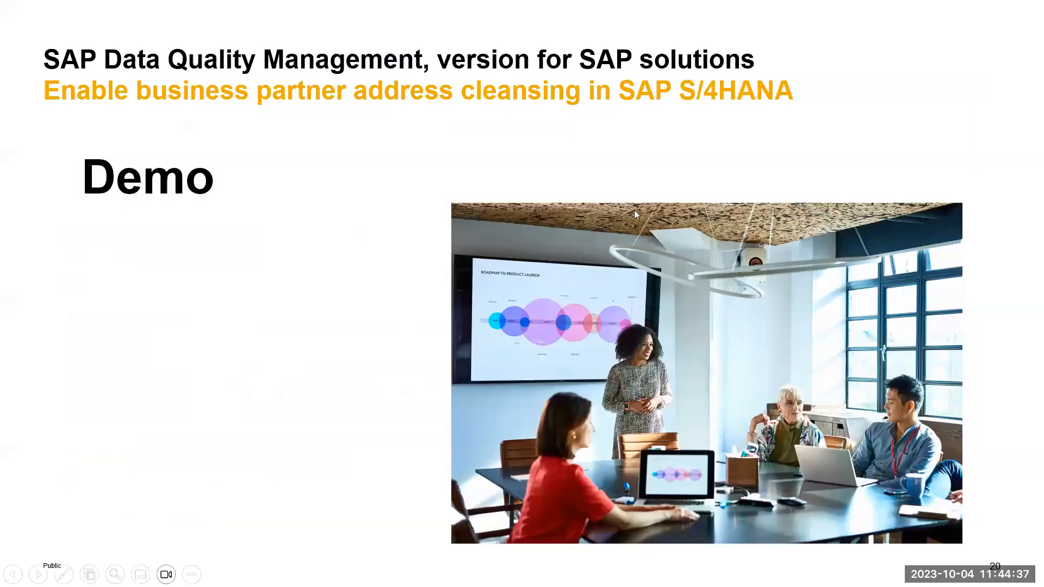
pyautogui.click(242, 376)
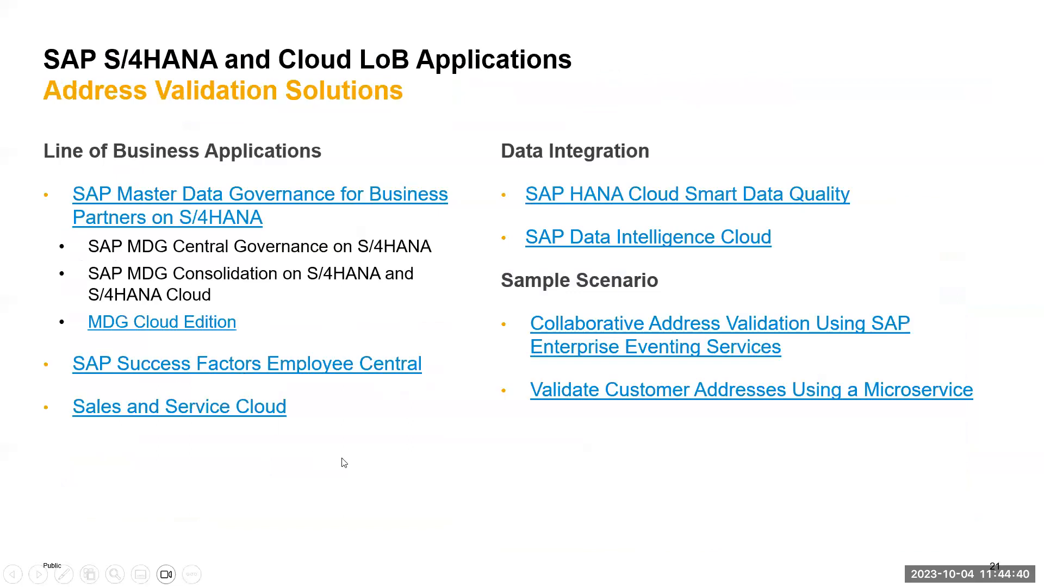